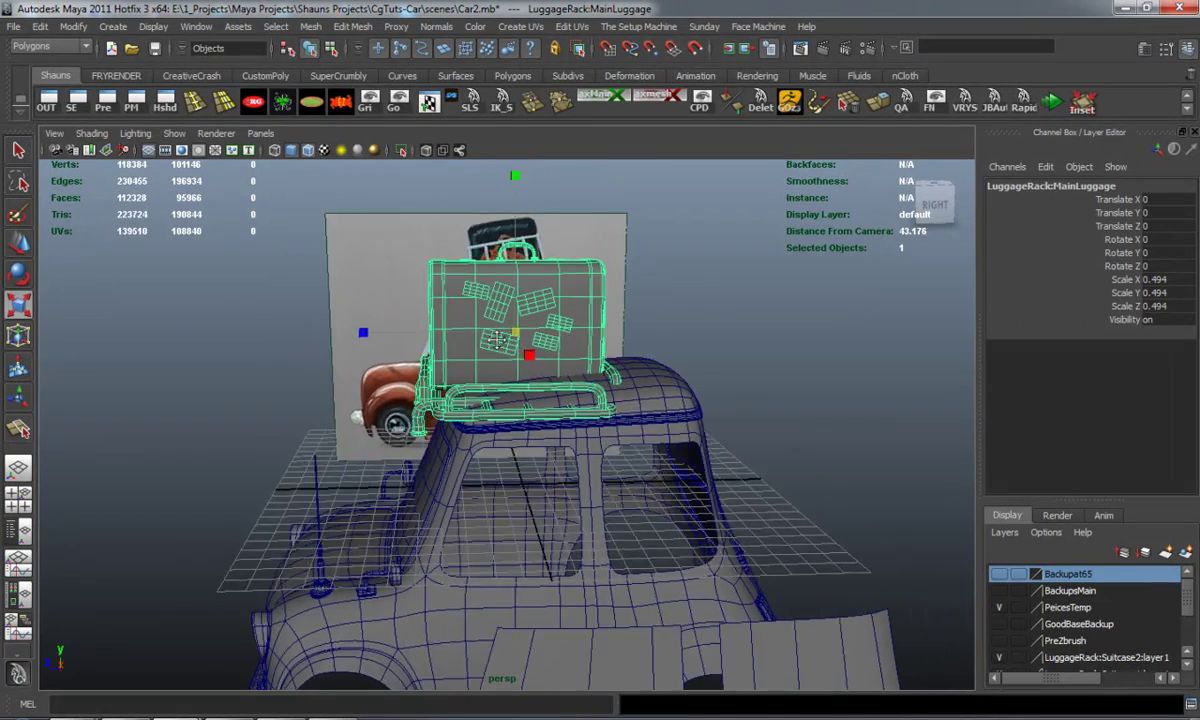
Step: Move the luggage rack up and back over the car roof, to about Translate Y 1.552 and Translate Z -2.59
key("w")
left_click_drag(346, 331, 413, 327)
left_click_drag(532, 218, 518, 178)
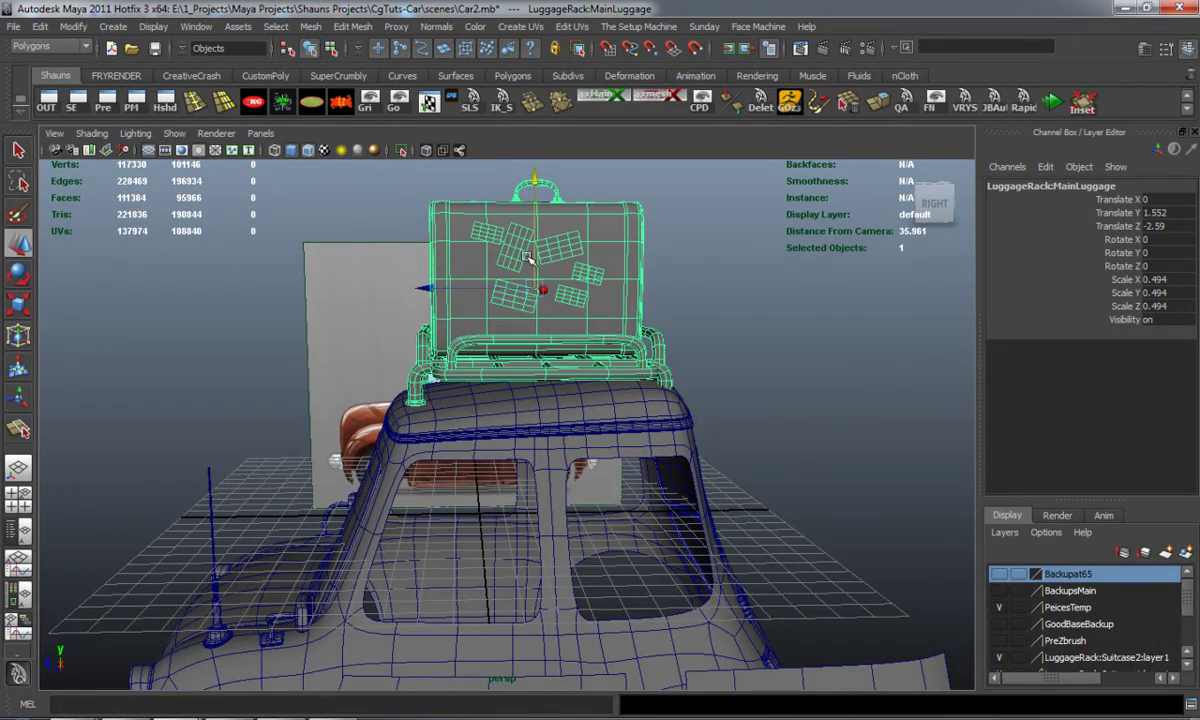
Step: Scale the luggage rack uniformly to about 0.475 and shift it along the roof to about Translate Z -2.48
middle_click_drag(517, 287, 517, 319, "alt")
scroll(517, 319, "up", 2)
left_click_drag(533, 303, 530, 314, "alt")
left_click_drag(524, 298, 498, 299)
left_click_drag(490, 301, 433, 297, "alt")
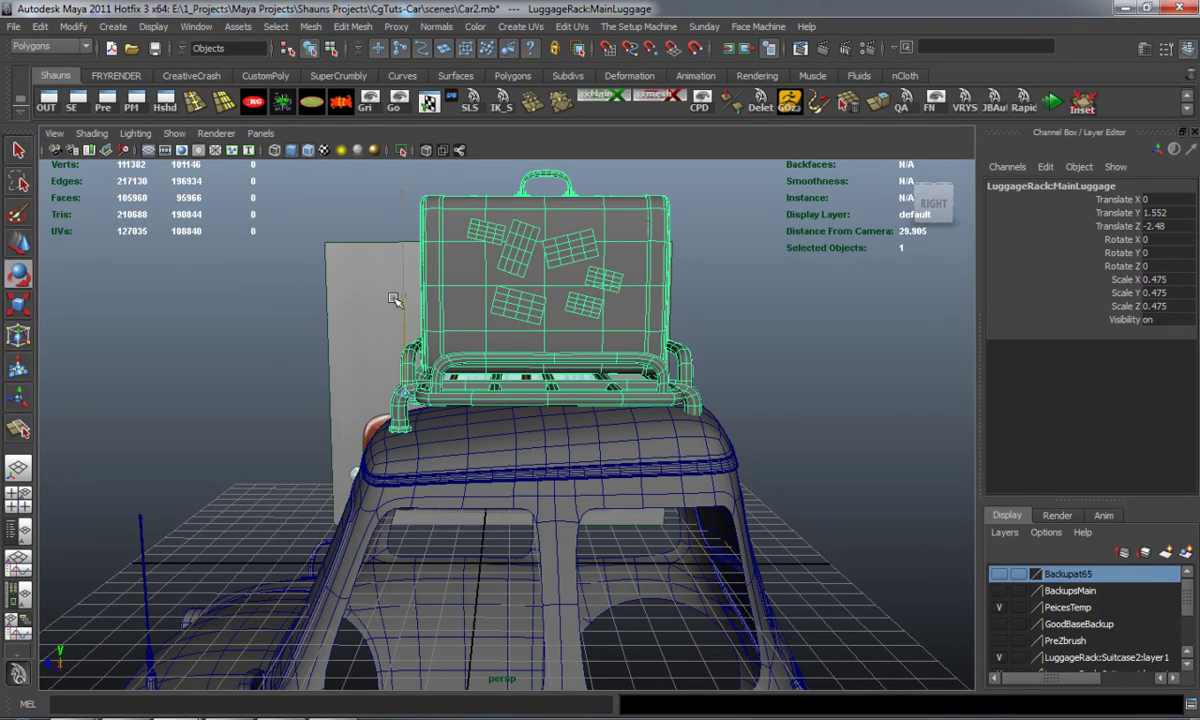
Step: Tilt the luggage rack to match the roof slope by setting Rotate X to 3.6
key("e")
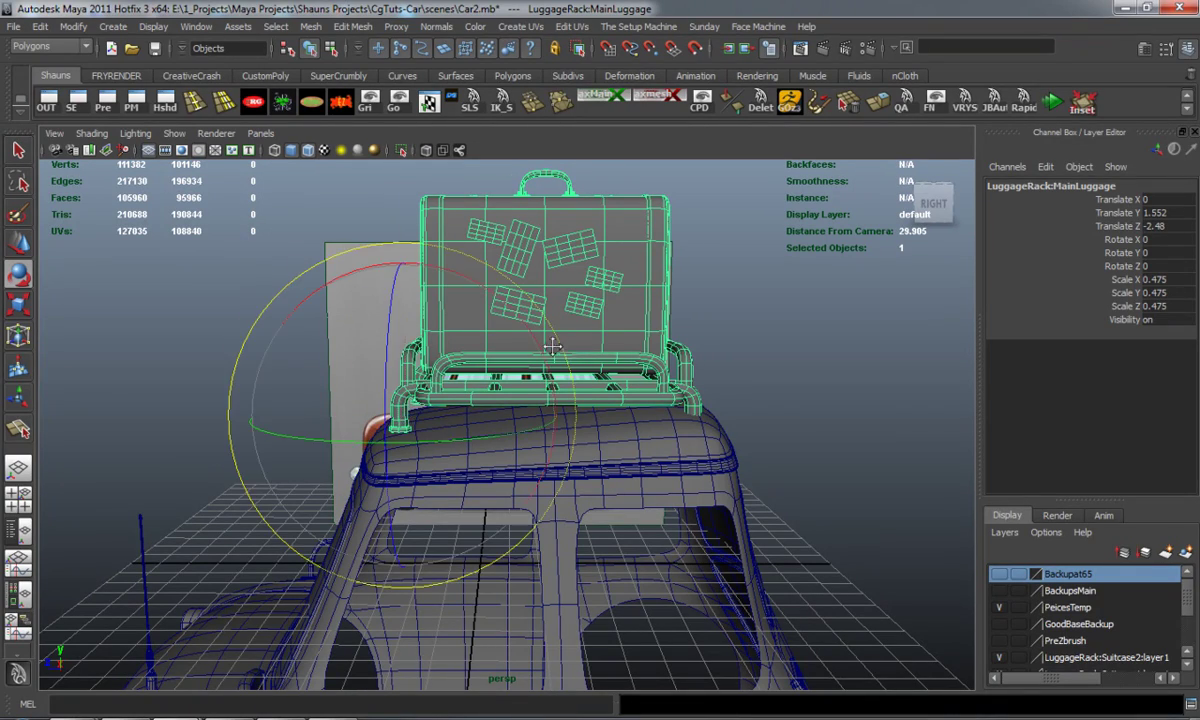
middle_click_drag(552, 346, 514, 346, "alt")
scroll(514, 346, "up", 3)
left_click_drag(514, 346, 558, 331, "alt")
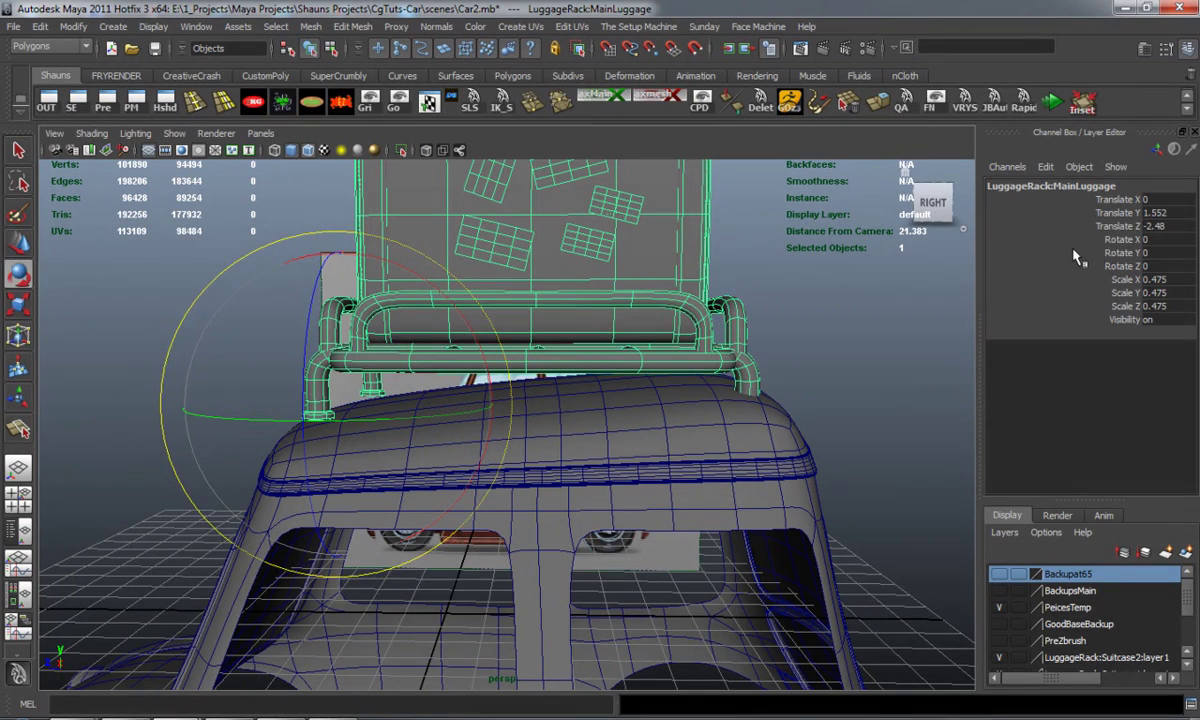
left_click(1107, 241)
middle_click_drag(843, 303, 826, 302)
Step: Scale the luggage rack to about 0.445 and position it over the roof at about Translate X 0.081, Translate Z -2.767
key("r")
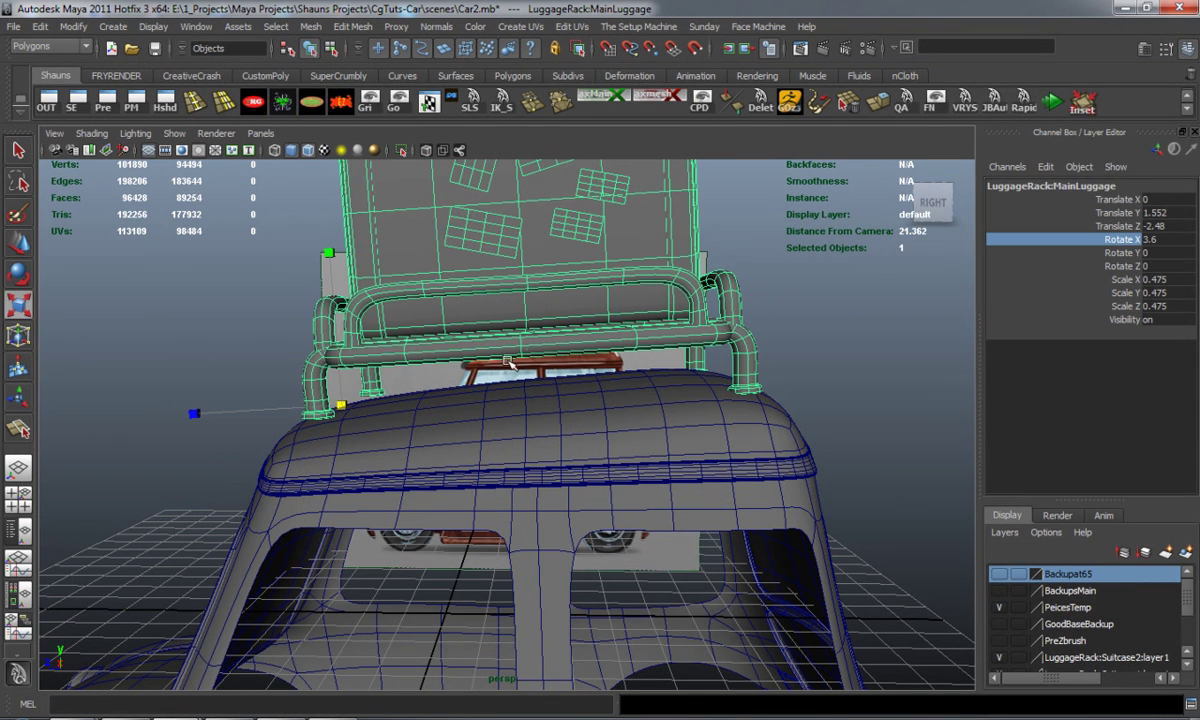
left_click_drag(340, 402, 313, 400)
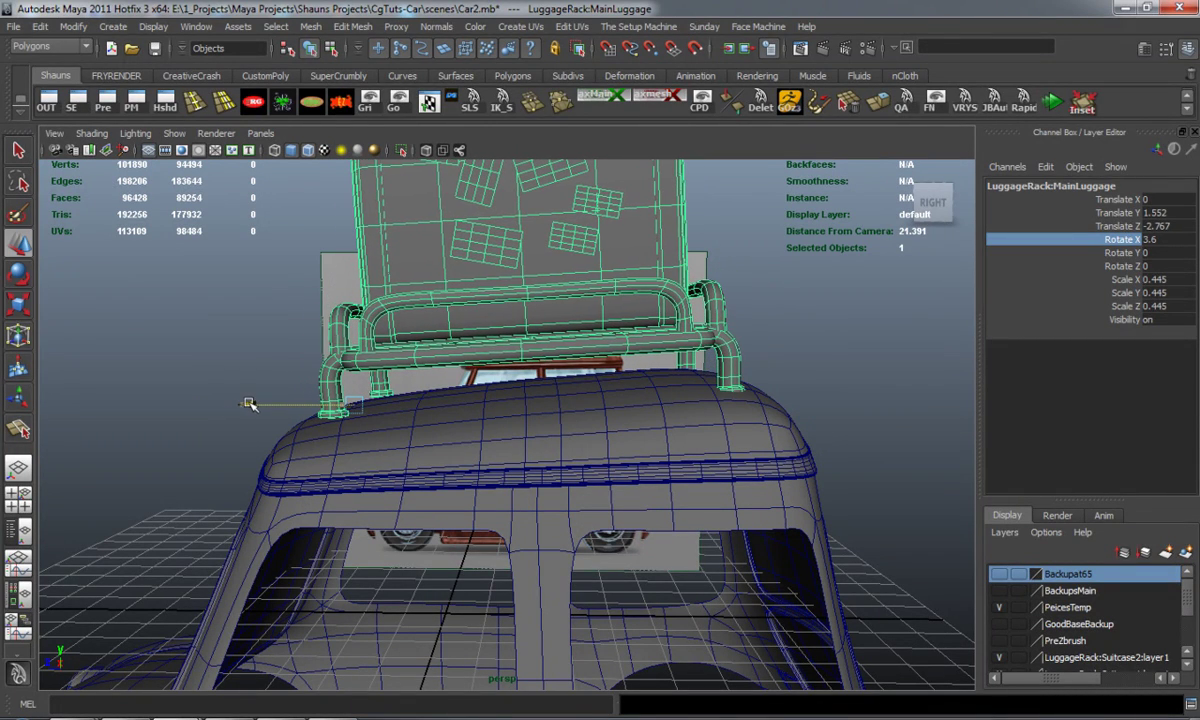
left_click_drag(815, 413, 640, 421, "alt")
middle_click_drag(640, 421, 467, 397, "alt")
left_click_drag(467, 397, 406, 392, "alt")
middle_click_drag(406, 392, 467, 414, "alt")
right_click_drag(400, 398, 434, 396, "alt")
left_click_drag(434, 396, 721, 392, "alt")
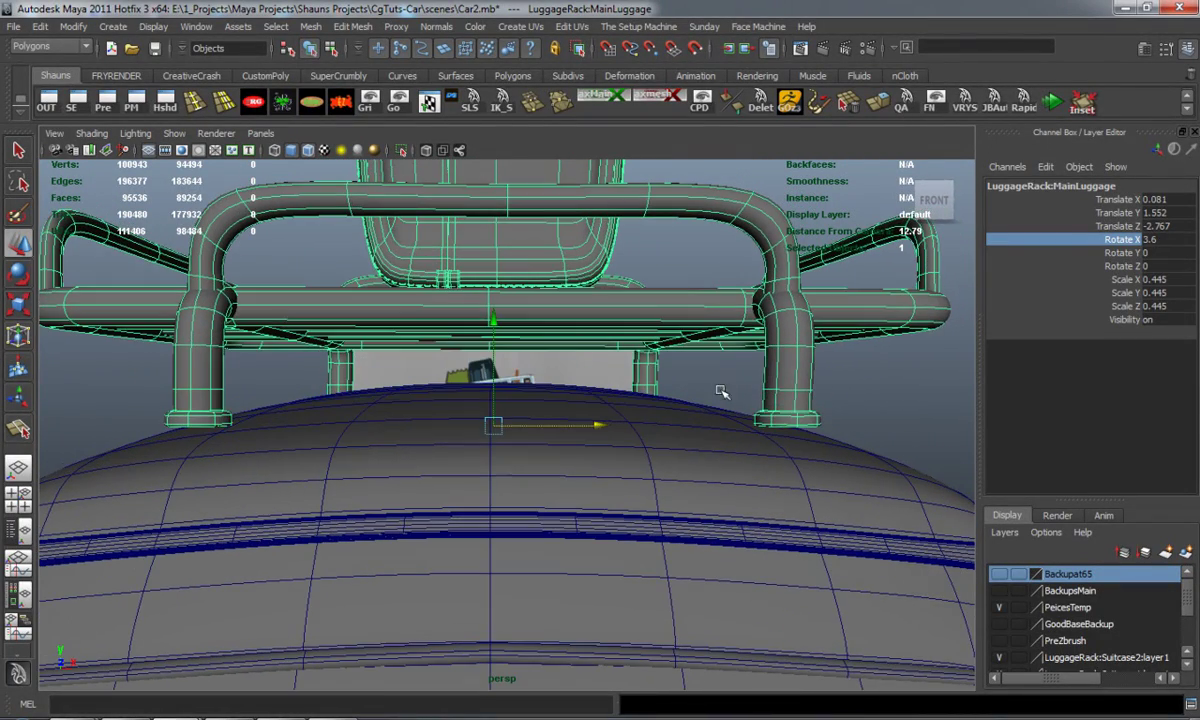
Step: Move the base collar of one rear rack leg to about Translate Y 0.253, Translate Z -0.016 so it meets the roof
left_click(890, 414)
right_click_drag(739, 402, 513, 400, "alt")
left_click(278, 423)
left_click_drag(214, 437, 527, 455, "alt")
right_click_drag(527, 455, 530, 473, "alt")
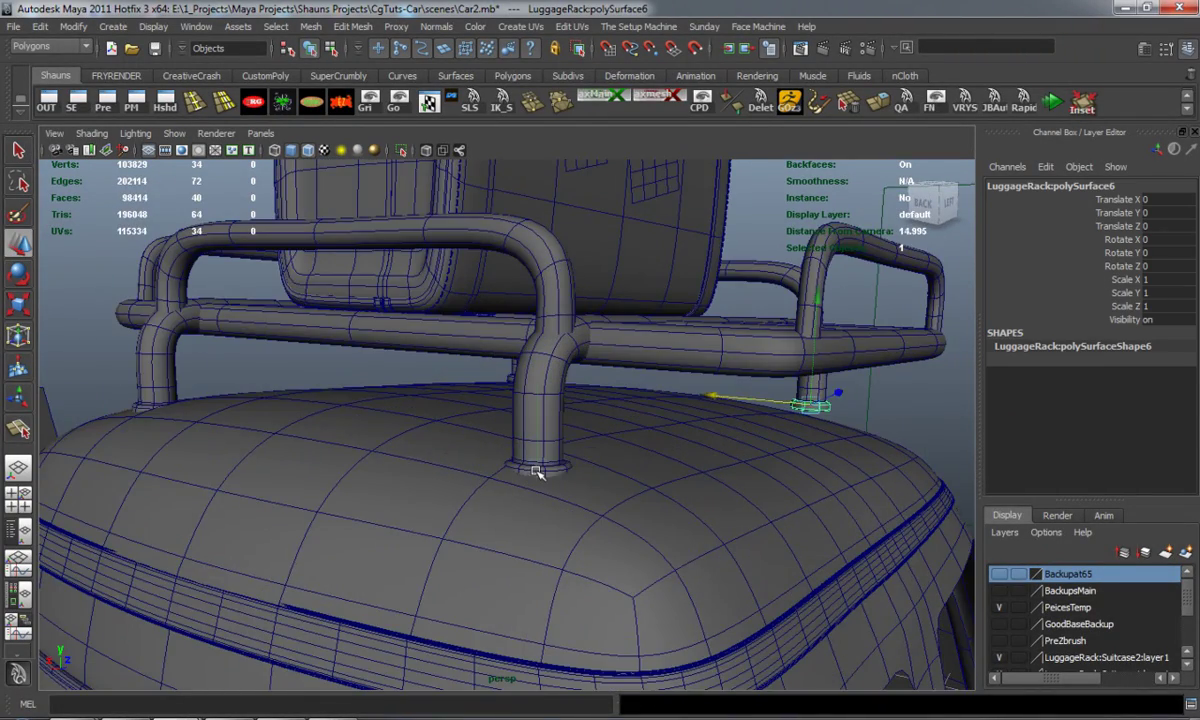
left_click_drag(527, 473, 469, 466, "alt")
right_click_drag(469, 466, 585, 434, "alt")
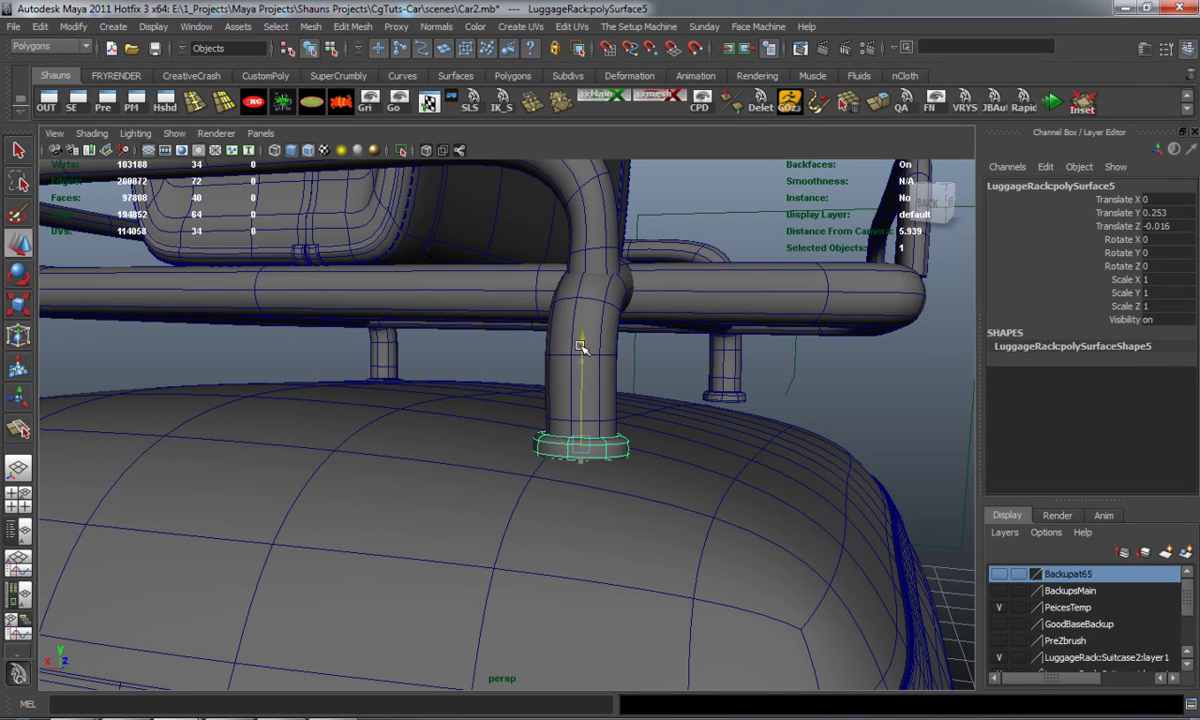
Step: Raise the opposite rear leg's base collar out of the roof surface and put it in vertex mode
left_click(807, 405)
left_click_drag(480, 437, 512, 437, "alt")
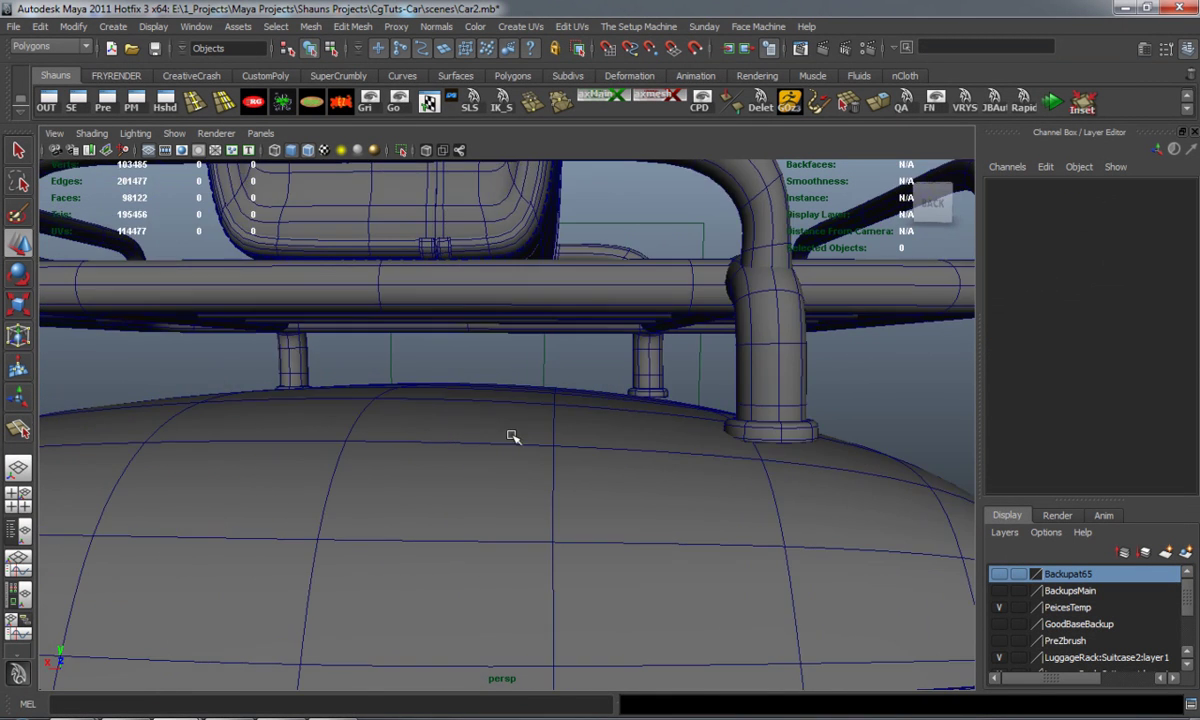
right_click_drag(512, 437, 478, 442, "alt")
mouse_move(479, 443)
left_mouse_down("alt")
mouse_move(455, 447)
mouse_move(480, 443)
left_mouse_up("alt")
left_click(703, 428)
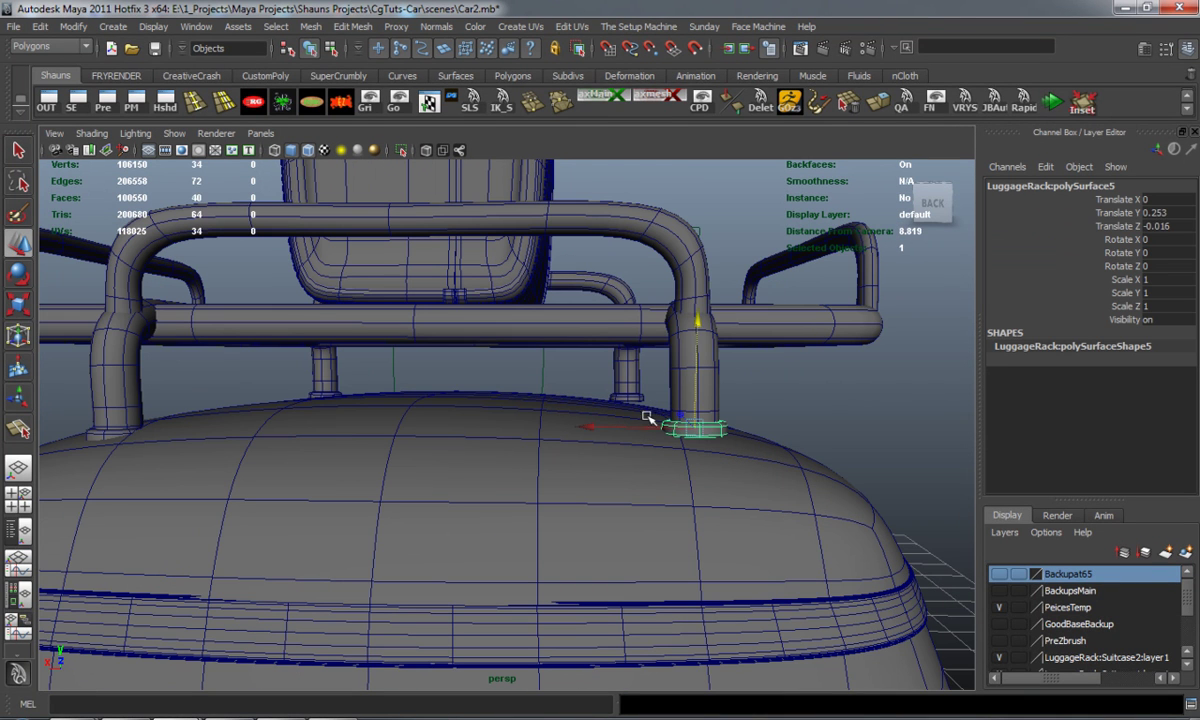
left_click(563, 421)
left_click_drag(348, 434, 571, 498, "alt")
left_click(570, 498)
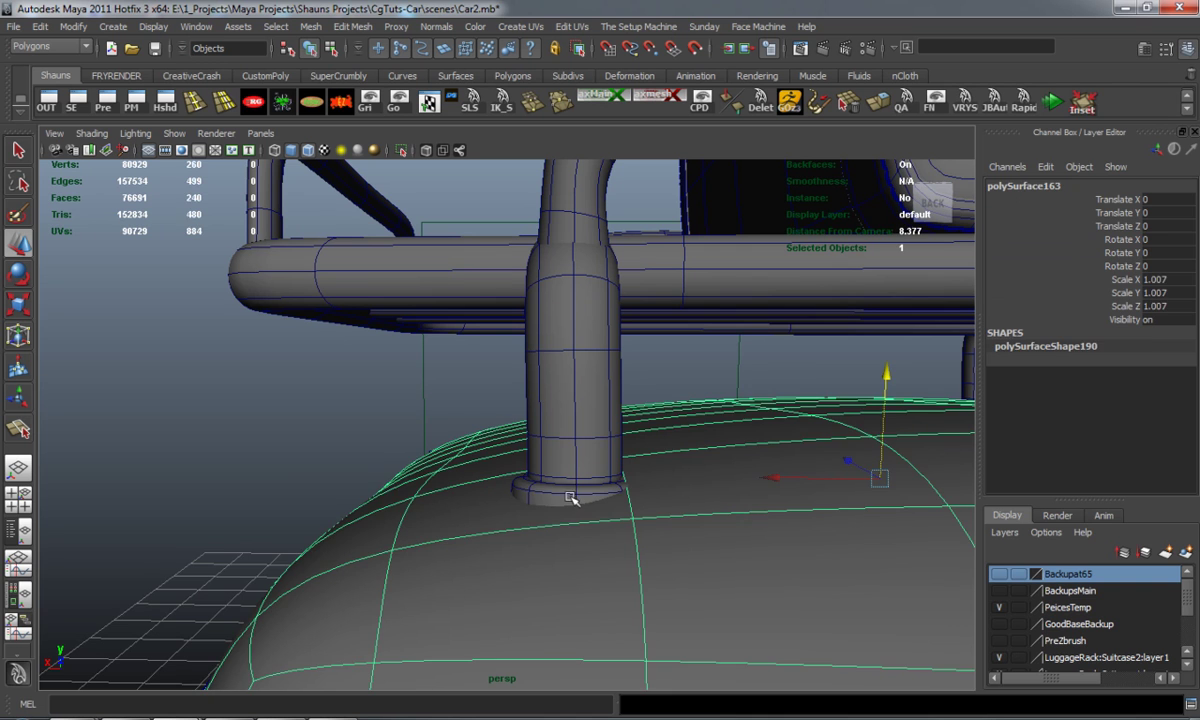
left_click(549, 498)
left_click_drag(573, 386, 544, 430)
right_click_drag(555, 412, 420, 407)
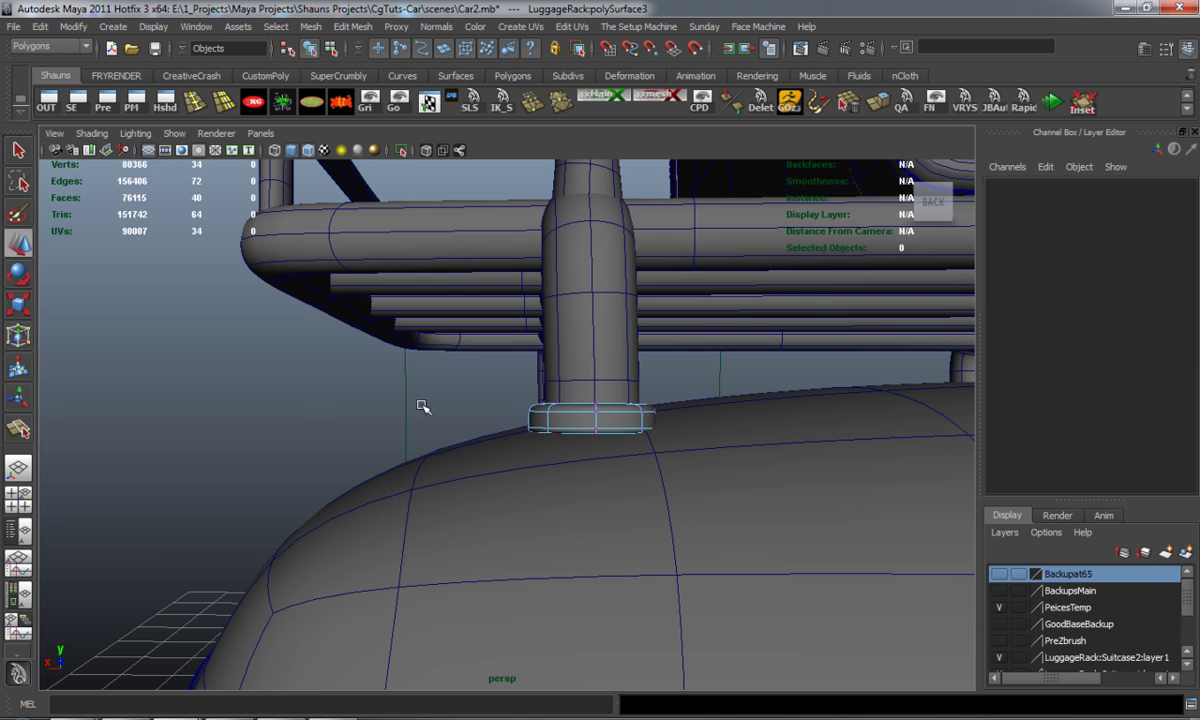
Step: Try bending the rear leg's collar to the roof slope by moving its edge vertices with soft selection
left_click_drag(528, 455, 586, 437, "alt")
scroll(552, 436, "up", 2)
key("b")
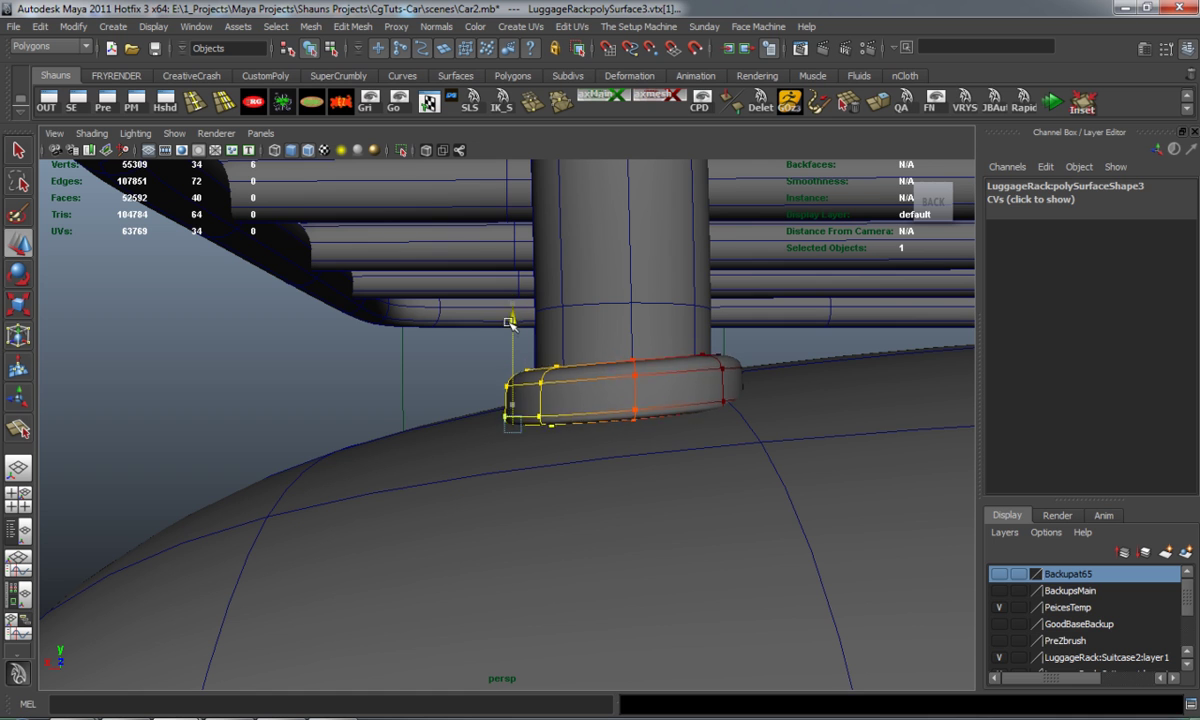
left_click(213, 394)
left_click_drag(309, 421, 659, 439, "alt")
middle_click_drag(659, 439, 199, 441, "alt")
left_click_drag(203, 447, 372, 455, "alt")
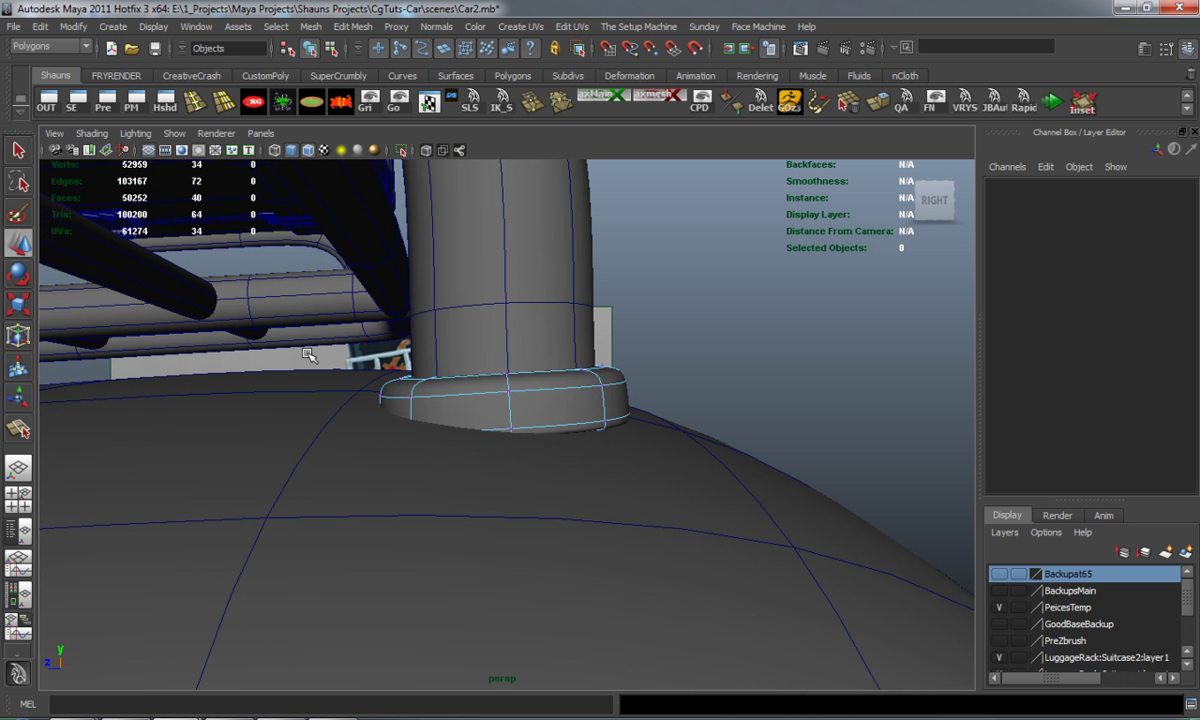
Step: Move the rear collar's bottom vertices individually without soft selection, raising the inner ones to follow the roof
left_click_drag(289, 346, 440, 466)
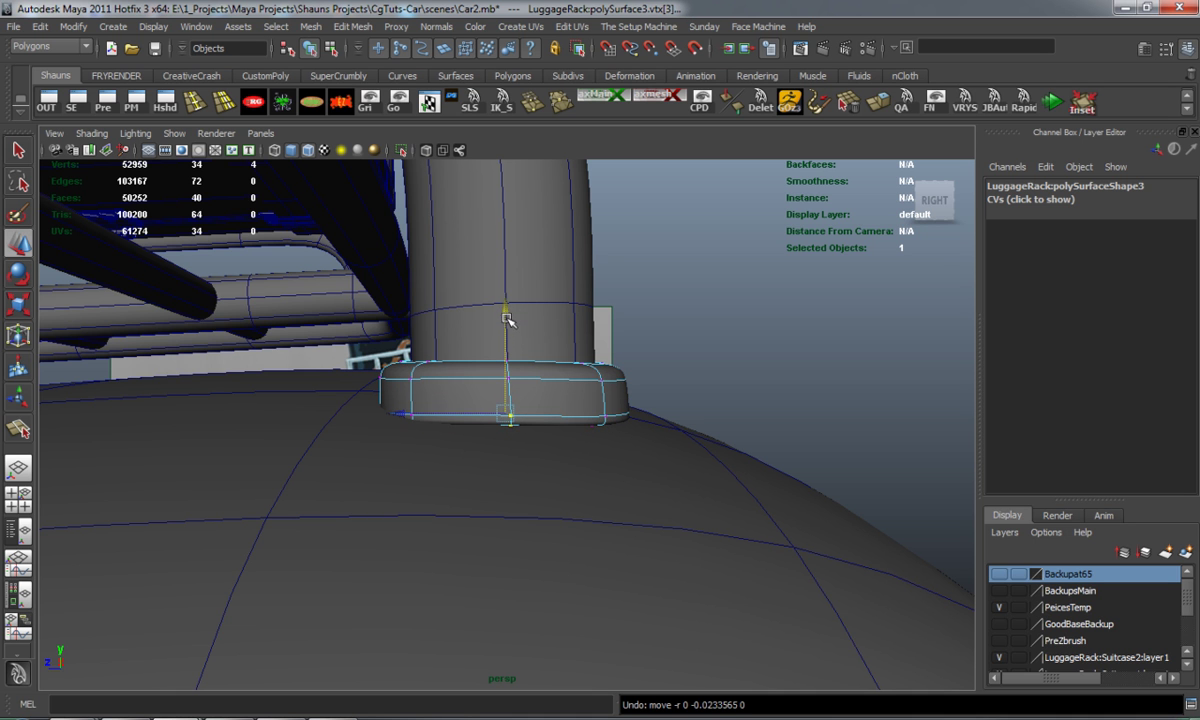
left_click(729, 383)
left_click_drag(729, 383, 592, 459, "alt")
left_click_drag(656, 373, 652, 316)
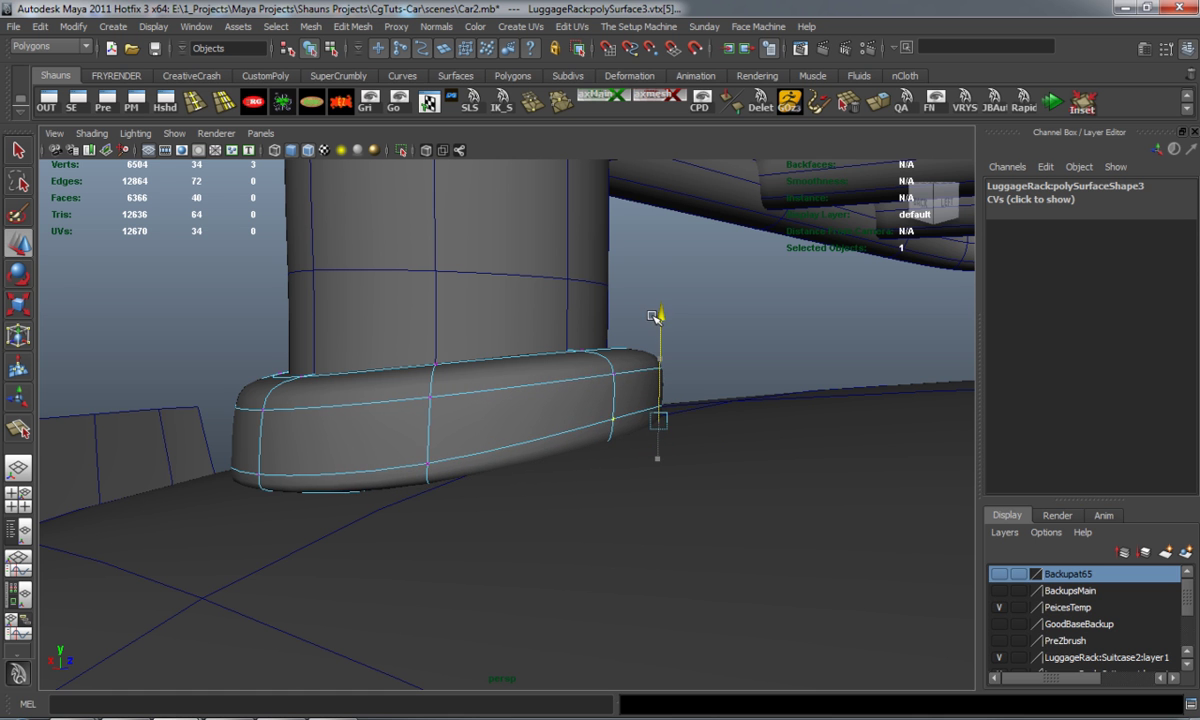
left_click(728, 339)
Step: Adjust the bottom vertices on the rear-facing side of the collar so that edge follows the roof
left_click_drag(437, 479, 480, 487, "alt")
left_click_drag(528, 529, 460, 472)
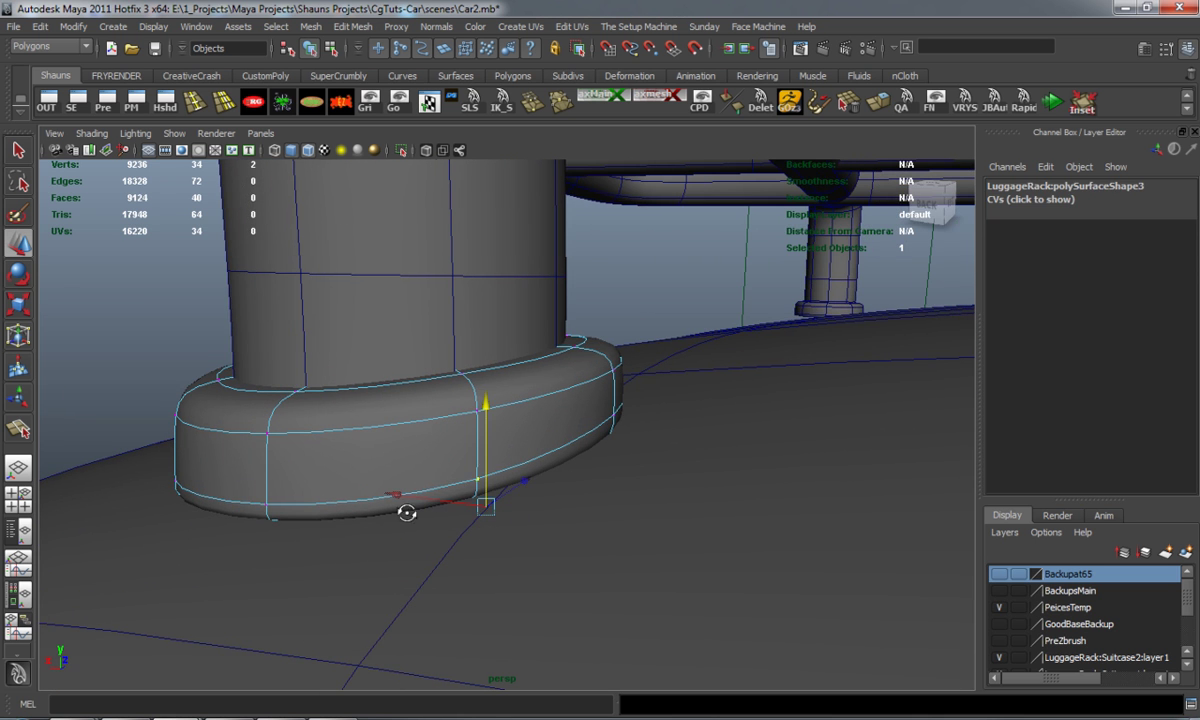
left_click_drag(407, 512, 444, 450, "alt")
left_click_drag(417, 370, 416, 383)
left_click(147, 415)
Step: Lower the bottom vertices on the outer side of the rear collar toward the roof surface
left_click_drag(165, 462, 486, 617, "alt")
left_click_drag(437, 578, 547, 458, "alt")
left_click_drag(619, 354, 434, 568)
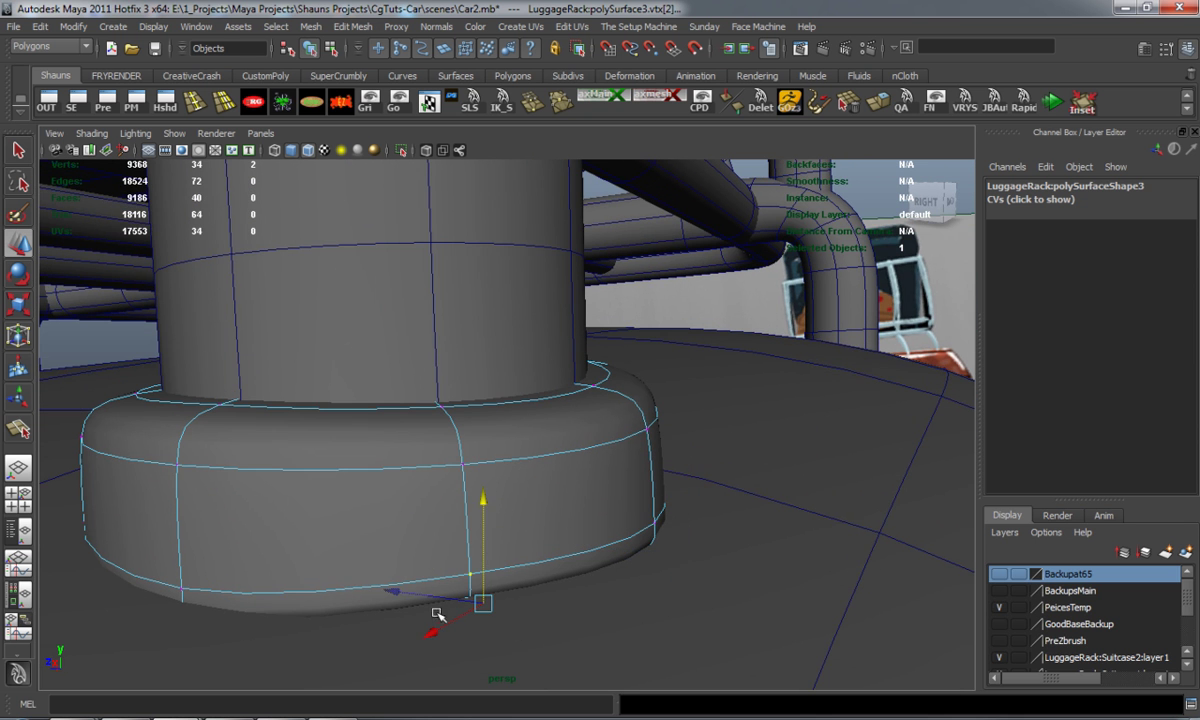
left_click_drag(437, 614, 442, 589, "alt")
left_click_drag(562, 361, 557, 380)
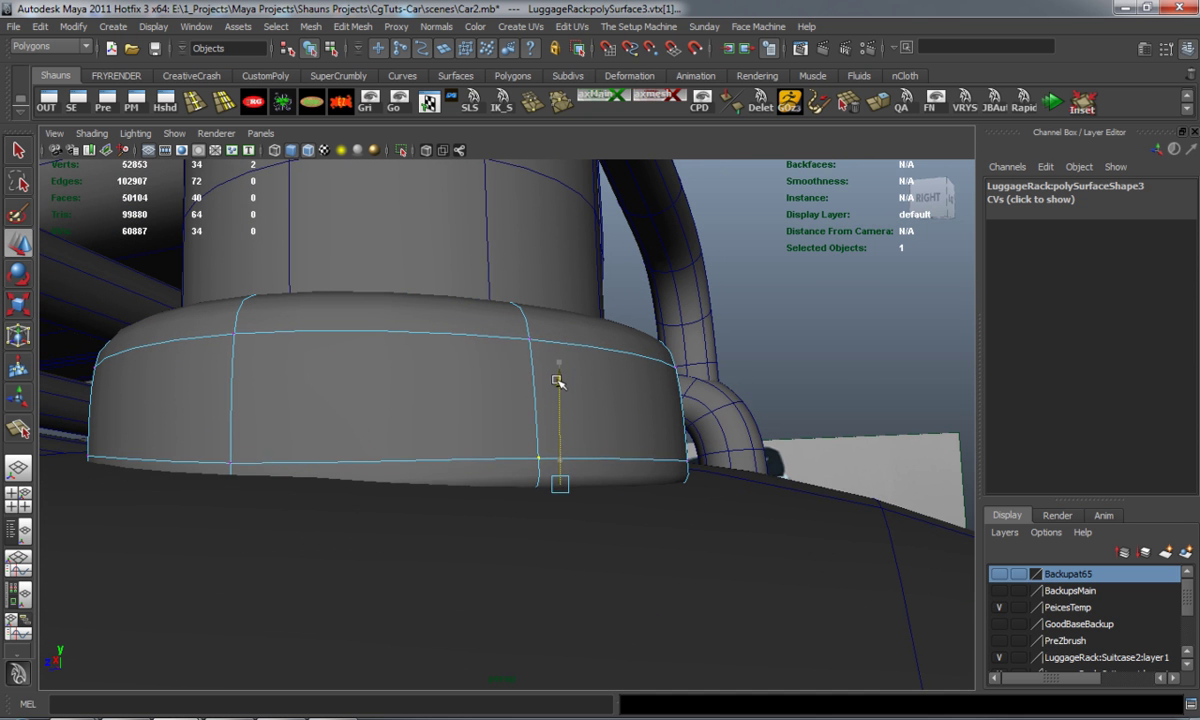
left_click(787, 350)
Step: Raise the next pair of bottom vertices around the rear collar to match the roof curve
left_click_drag(287, 496, 261, 582, "alt")
middle_click_drag(262, 589, 325, 522, "alt")
left_click_drag(407, 541, 520, 632)
left_click_drag(316, 605, 386, 526, "alt")
left_click_drag(624, 434, 620, 375)
left_click_drag(465, 463, 518, 543, "alt")
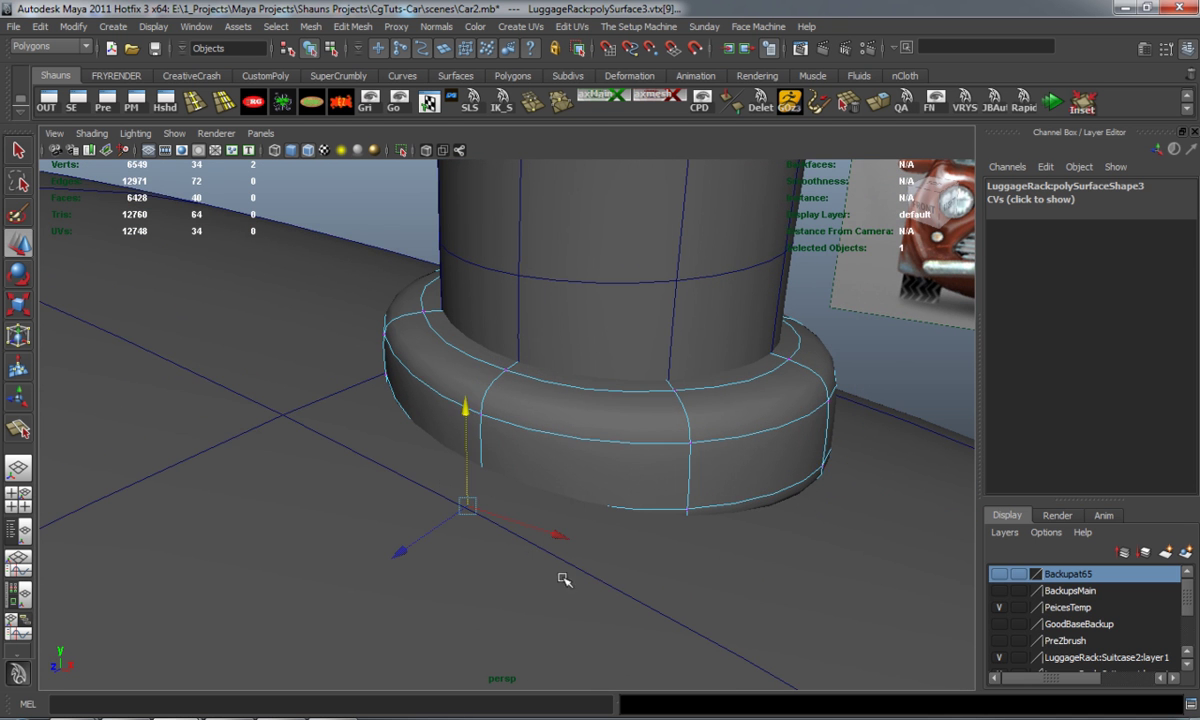
Step: Adjust the remaining front-side bottom vertices of the rear collar and clear the selection
left_click_drag(563, 578, 522, 541, "alt")
scroll(470, 476, "up", 3)
left_click_drag(431, 432, 510, 521)
left_click(222, 238)
scroll(423, 388, "down", 5)
scroll(510, 521, "down", 3)
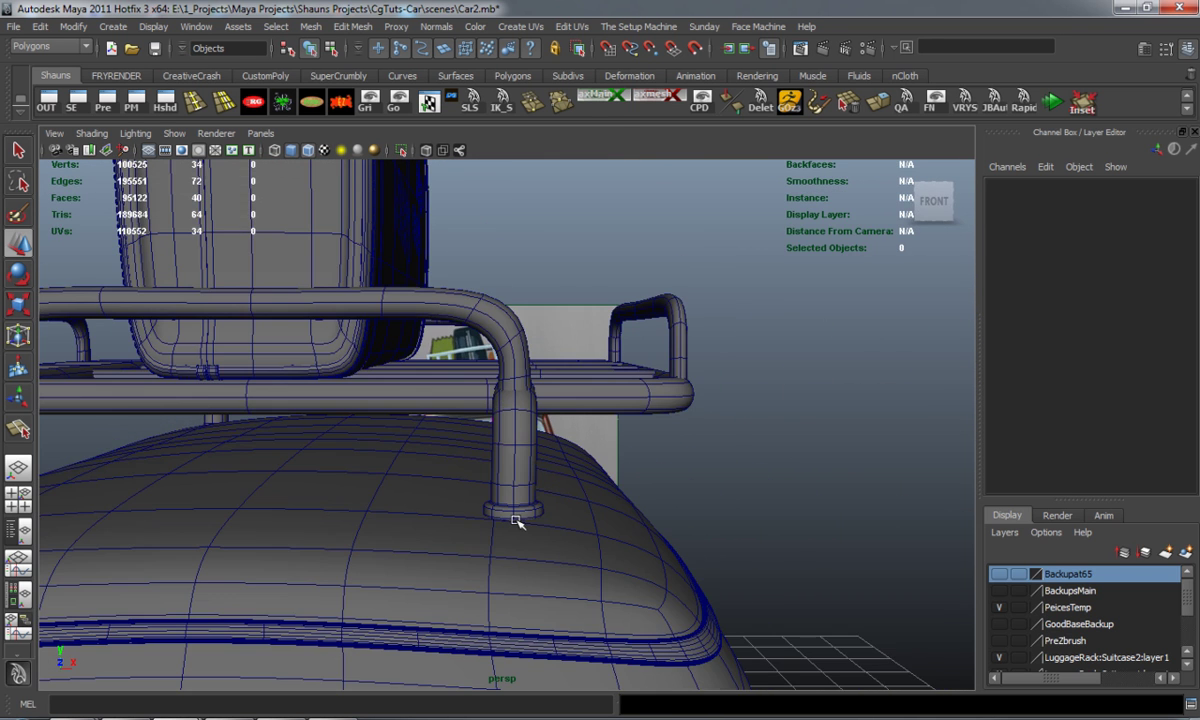
Step: Try lowering a pair of bottom vertices on the front leg's collar toward the roof
scroll(512, 522, "up", 3)
middle_click_drag(511, 523, 509, 446, "alt")
left_click(549, 383)
right_click_drag(549, 385, 490, 383)
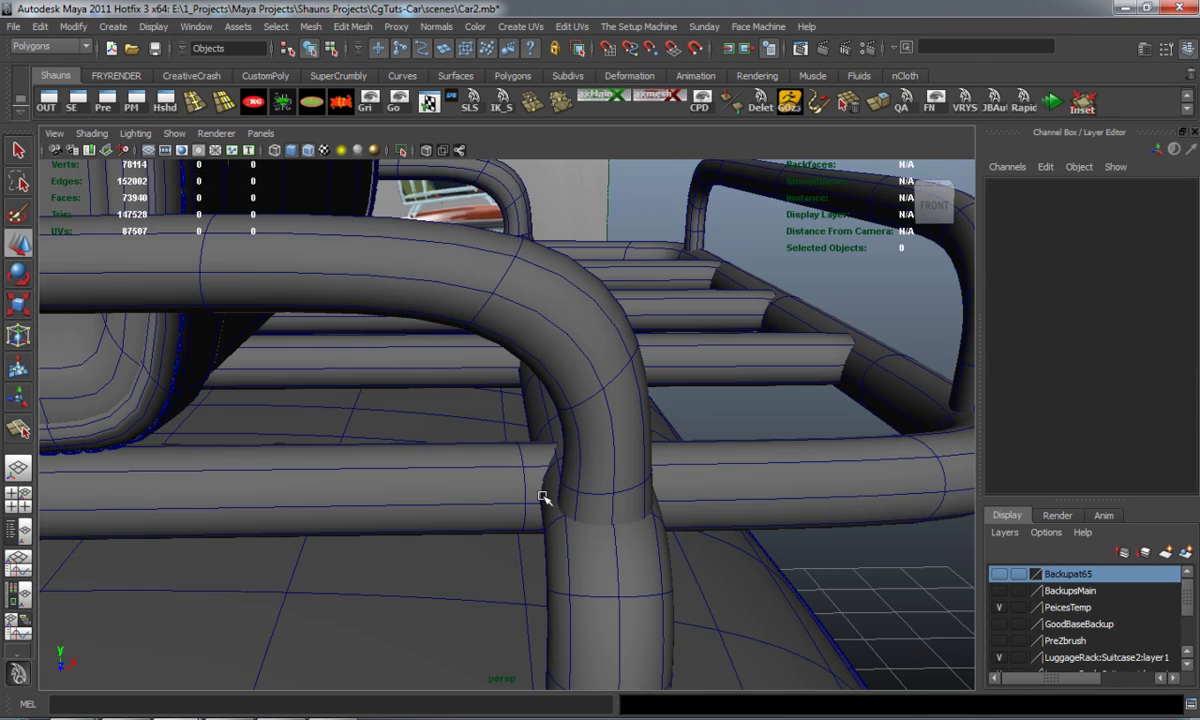
left_click_drag(541, 497, 518, 362, "alt")
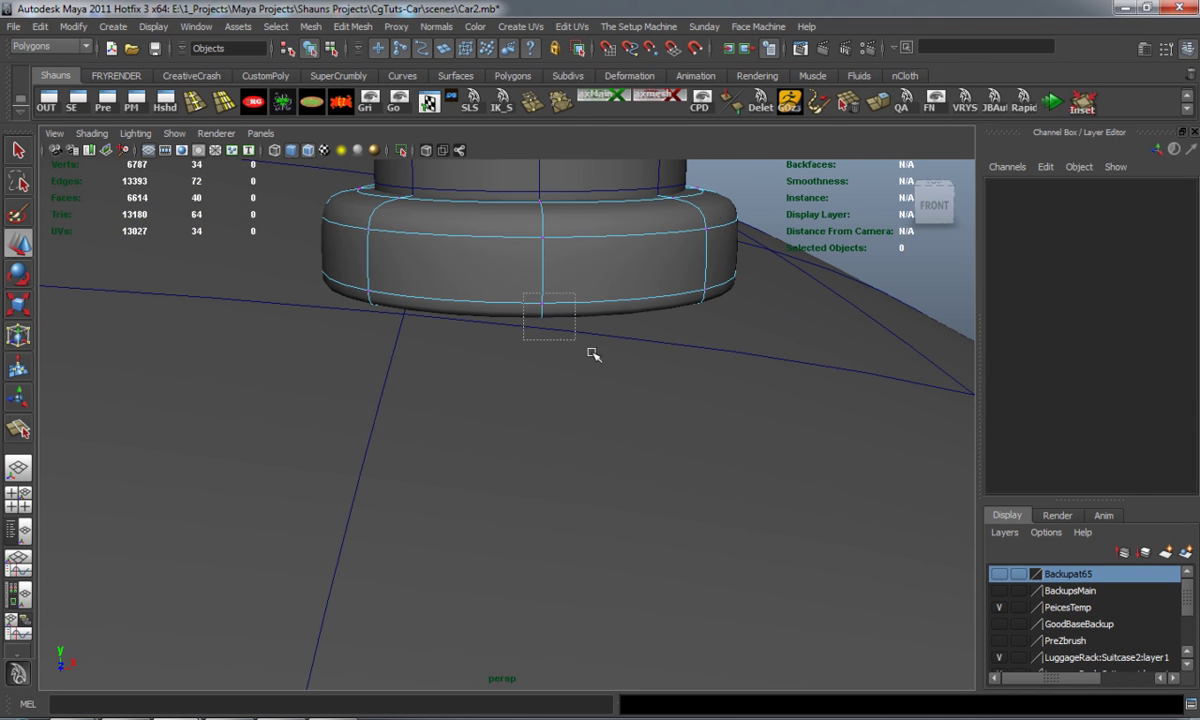
left_click_drag(592, 353, 575, 340)
left_click_drag(544, 214, 542, 250)
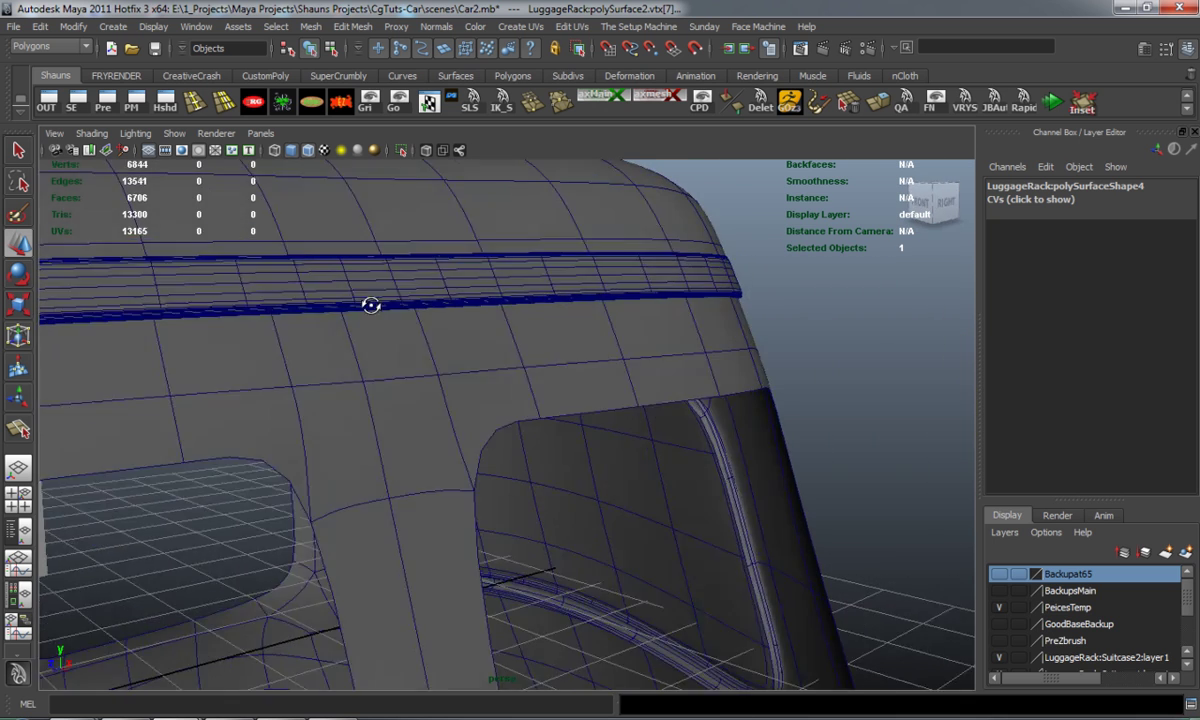
left_click_drag(375, 305, 504, 383, "alt")
key("ctrl+z")
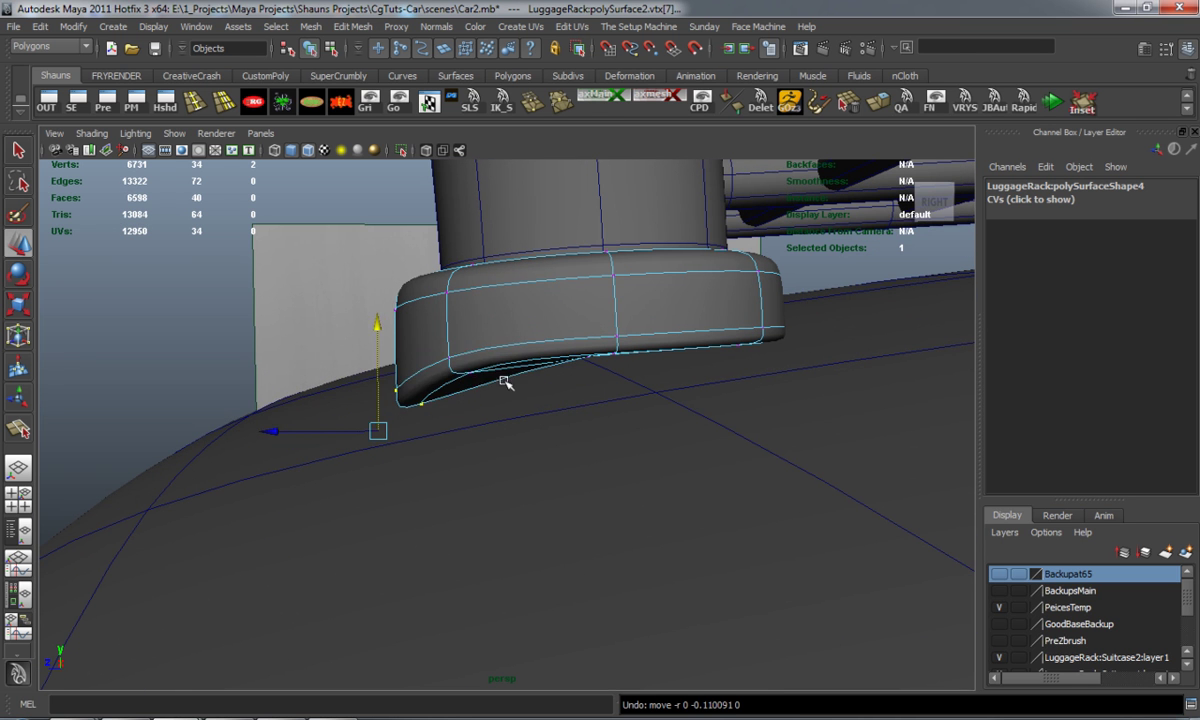
right_click_drag(534, 326, 432, 337)
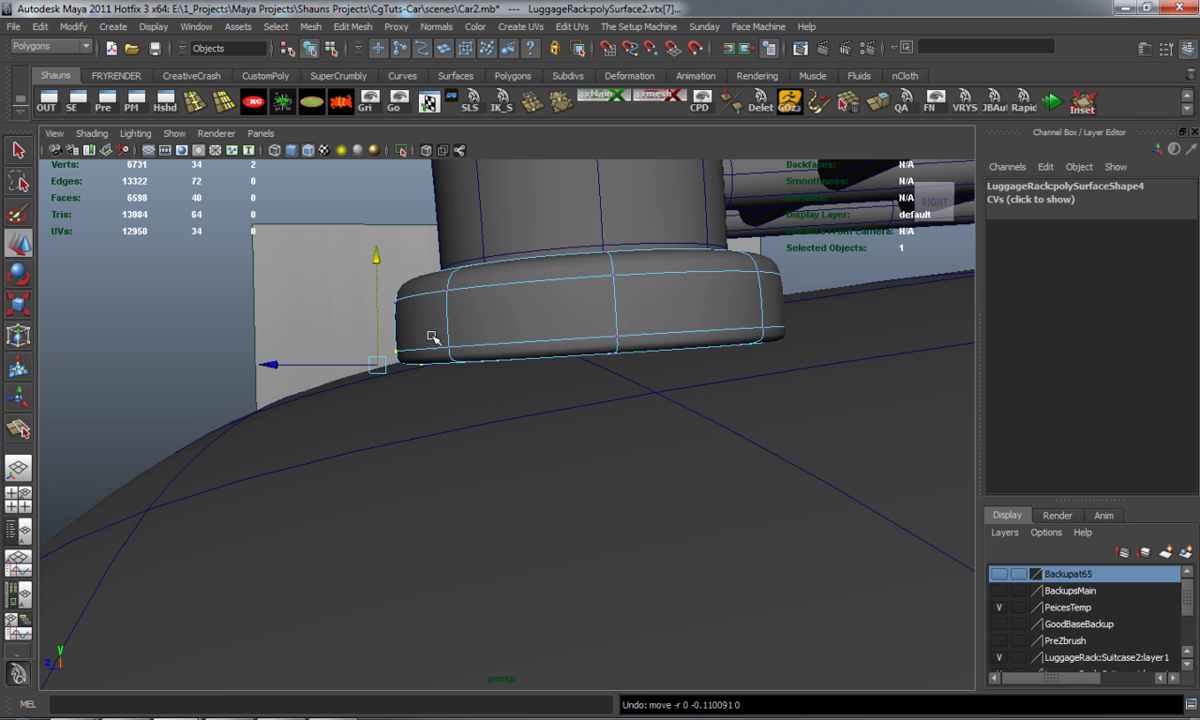
Step: Try stretching the front leg's collar downward by moving its whole set of bottom vertices
left_click(218, 293)
left_click_drag(973, 432, 871, 414)
left_click_drag(584, 249, 584, 357)
right_click_drag(581, 357, 392, 353, "alt")
left_click_drag(392, 353, 440, 381, "alt")
left_click(697, 371)
scroll(655, 383, "up", 3)
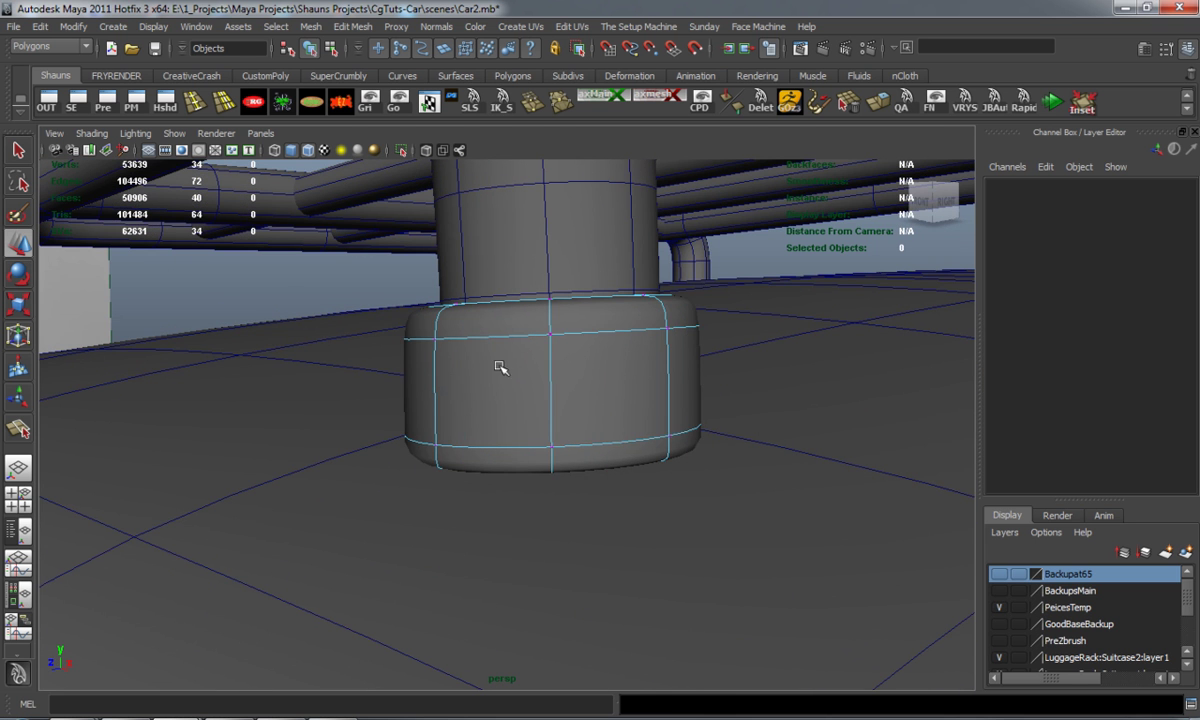
key("z")
key("z")
Step: Lower the entire front collar to about Translate Y -0.205 and extend the front leg's bottom vertices down to it
right_click_drag(535, 355, 500, 326)
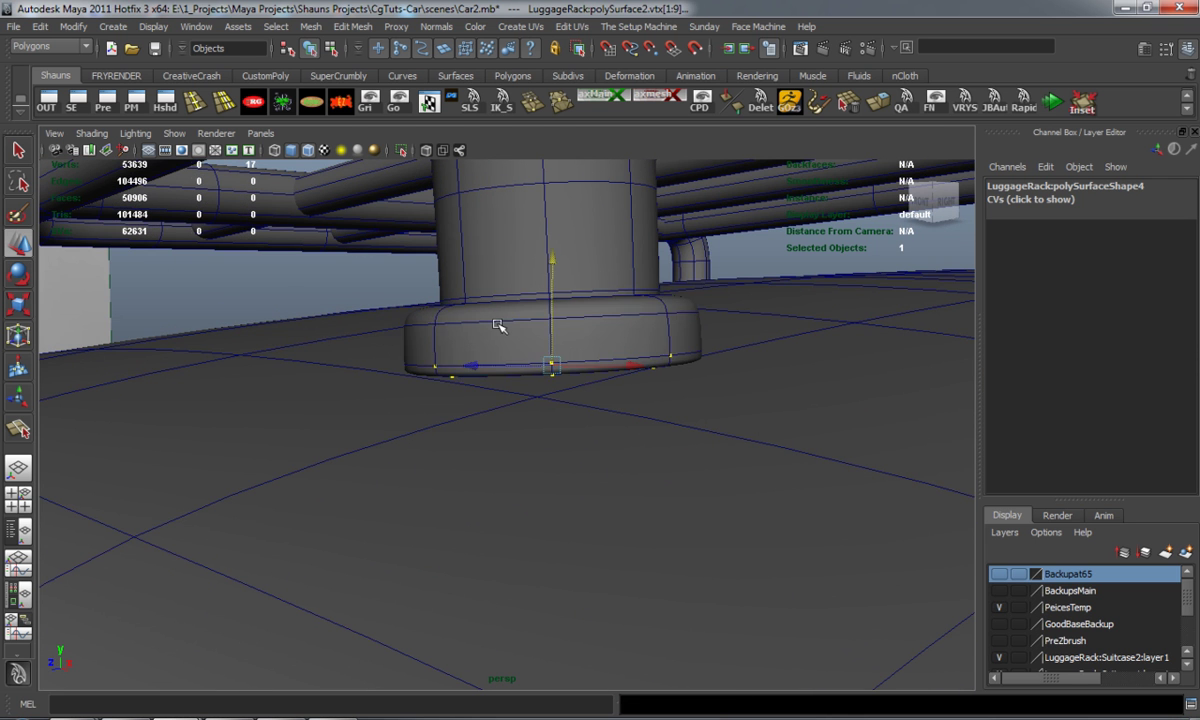
left_click_drag(549, 236, 546, 278)
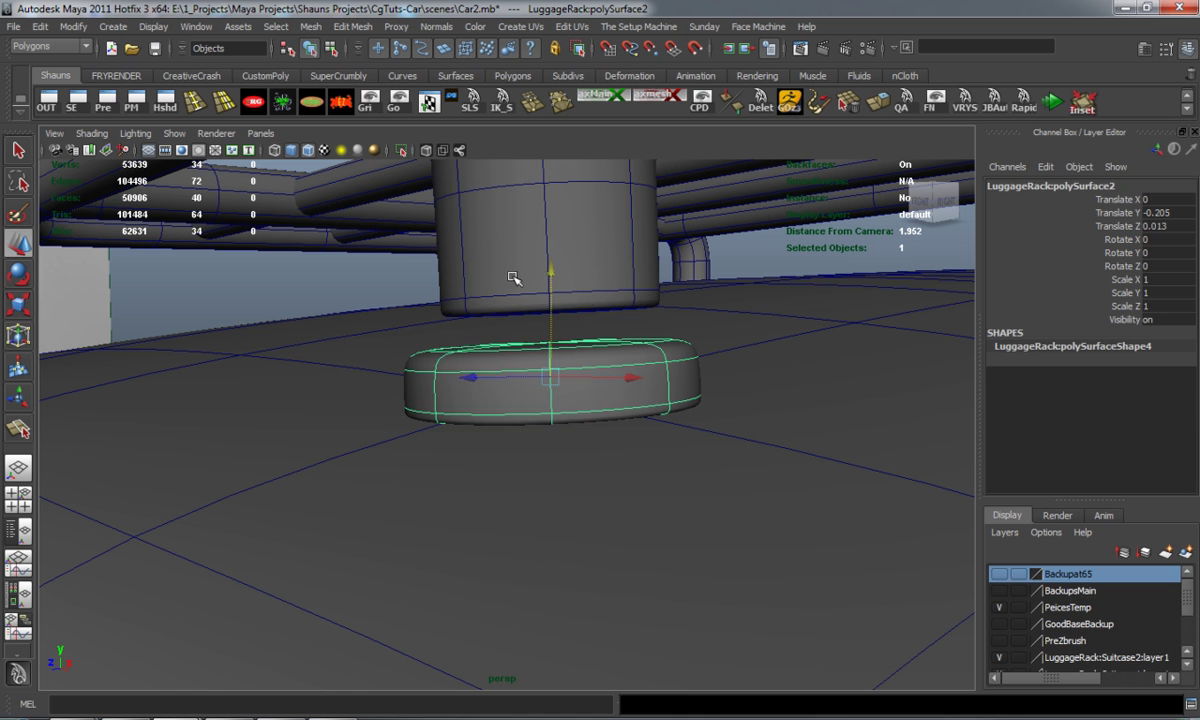
right_click_drag(513, 278, 450, 276)
left_click_drag(350, 283, 687, 326)
left_click_drag(549, 228, 566, 430)
left_click(466, 374)
Step: Nudge the front leg's collar up slightly and lower the bottom vertices on its front-facing side to the roof
right_click_drag(566, 430, 592, 406)
left_click_drag(500, 322, 505, 300)
right_click_drag(461, 418, 455, 442)
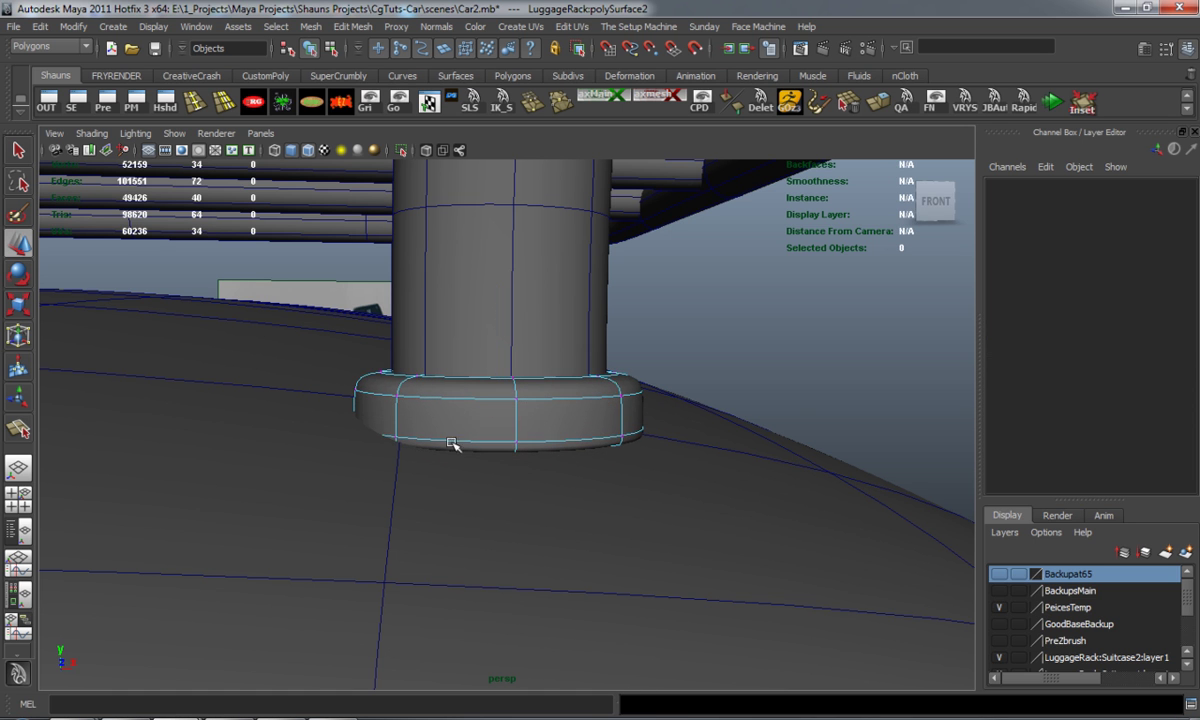
left_click_drag(455, 442, 494, 476, "alt")
left_click(533, 464)
left_click_drag(538, 375, 512, 470)
left_click_drag(553, 333, 548, 368)
left_click(200, 228)
Step: Delete the rack's far side rail together with its front leg
mouse_move(447, 328)
left_mouse_down("alt")
mouse_move(501, 367)
mouse_move(449, 352)
left_mouse_up("alt")
left_click(360, 311)
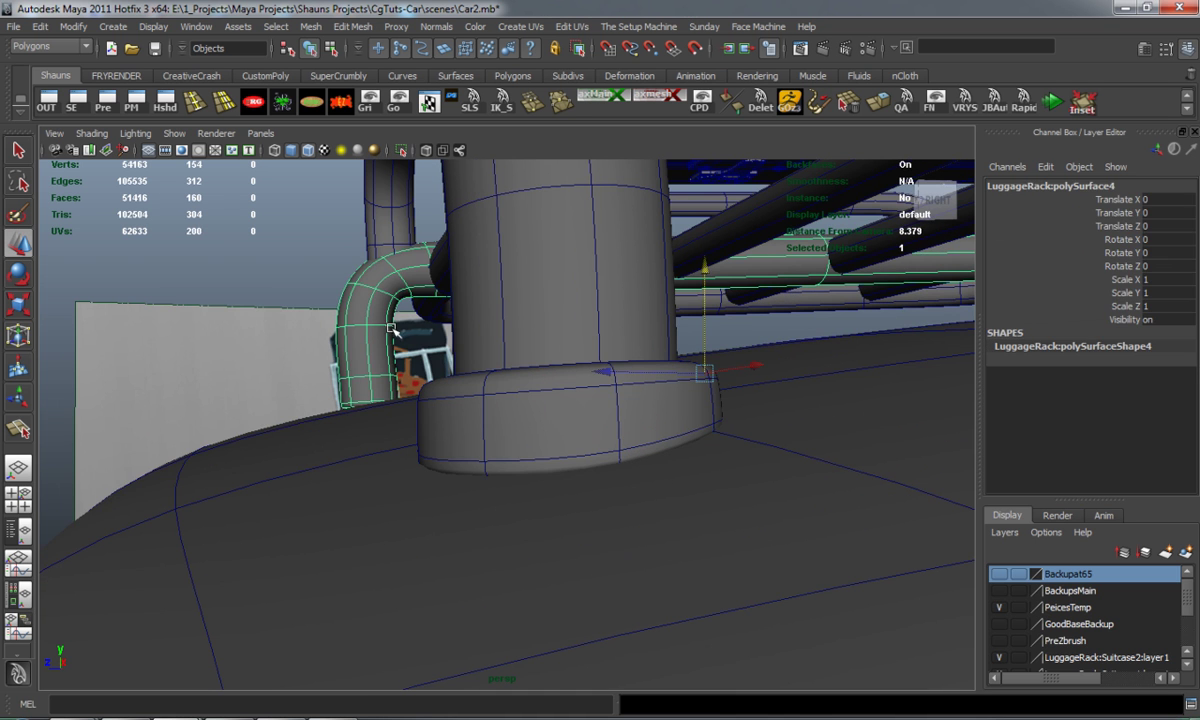
key("Delete")
Step: Raise the bottom vertices on the inner side of the front leg's collar to follow the roof slope
left_click_drag(557, 399, 628, 430, "alt")
left_click(589, 420)
right_click_drag(633, 408, 566, 408)
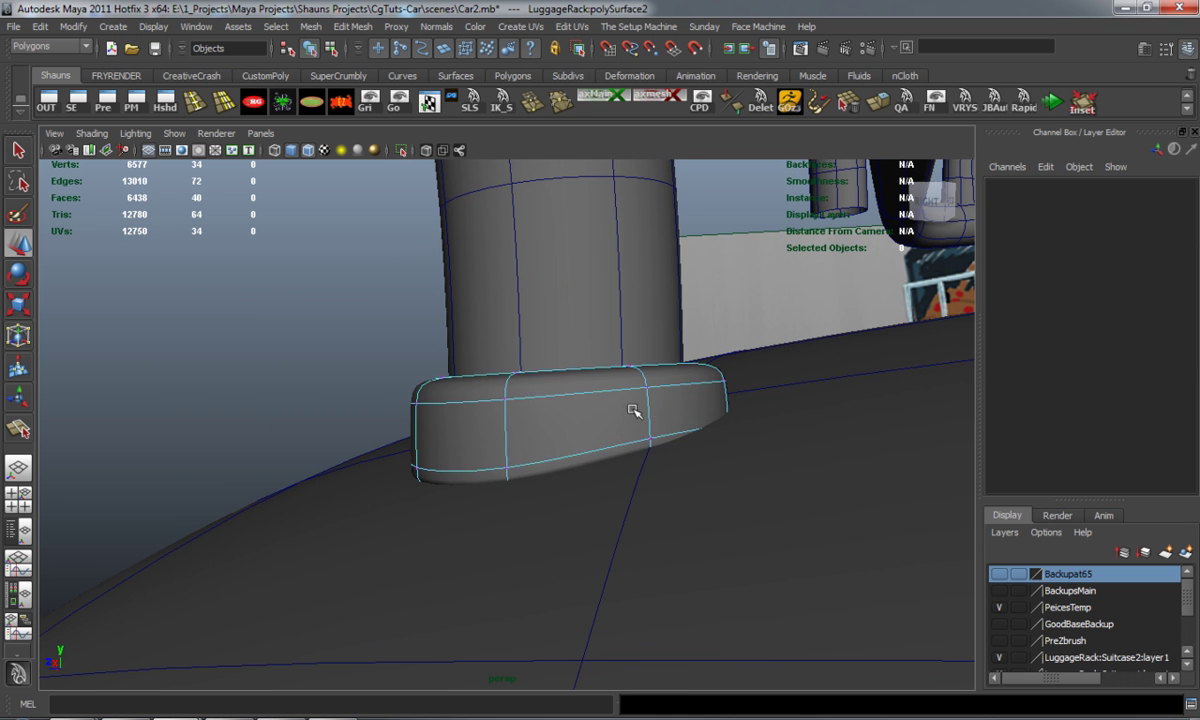
left_click(724, 432)
left_click_drag(777, 450, 751, 409, "alt")
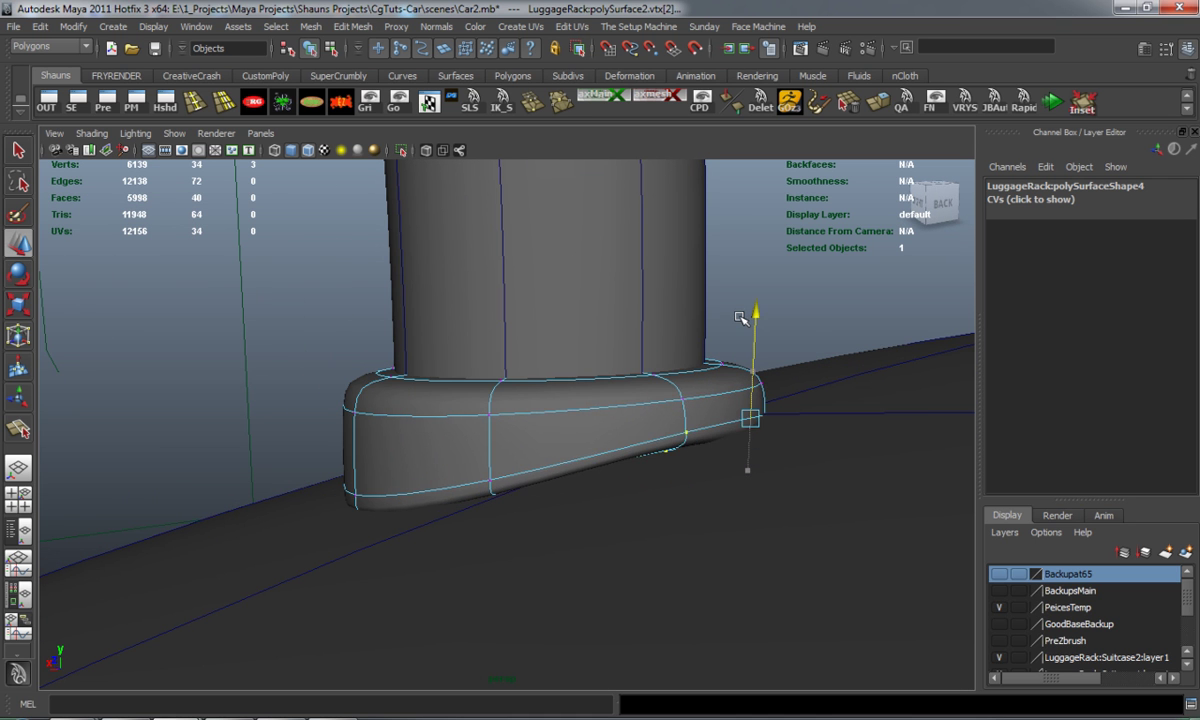
left_click(785, 298)
Step: Try to raise the selected bottom vertices on the inner side of the front leg's collar a little further
left_click_drag(787, 396, 497, 543, "alt")
left_click_drag(603, 651, 603, 651)
left_click_drag(428, 589, 508, 529, "alt")
left_click_drag(633, 375, 622, 285)
key("ctrl+z")
key("4")
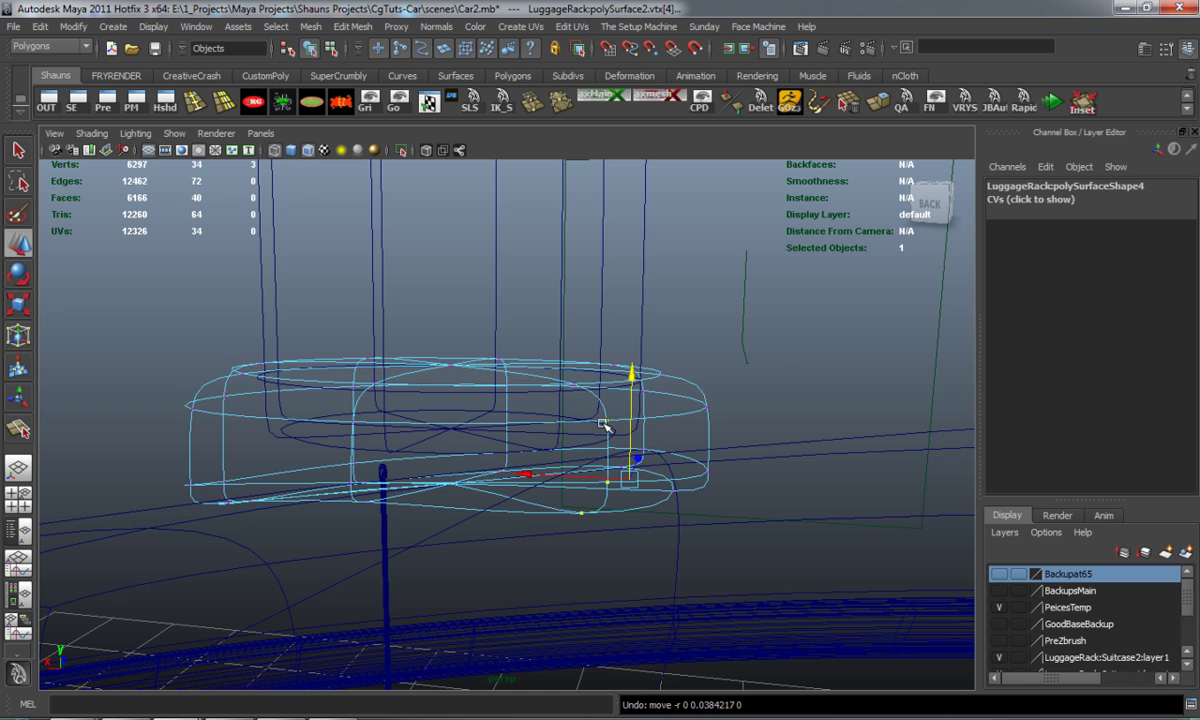
left_click(781, 364)
Step: Return the collar to object mode and group it with the finished leg and the adjoining leg piece behind it
mouse_move(721, 418)
left_mouse_down("alt")
mouse_move(560, 423)
mouse_move(988, 405)
left_mouse_up("alt")
key("6")
right_click_drag(581, 450, 479, 461, "alt")
left_click_drag(479, 461, 571, 469, "alt")
right_click_drag(531, 432, 603, 412)
left_click(432, 305, "shift")
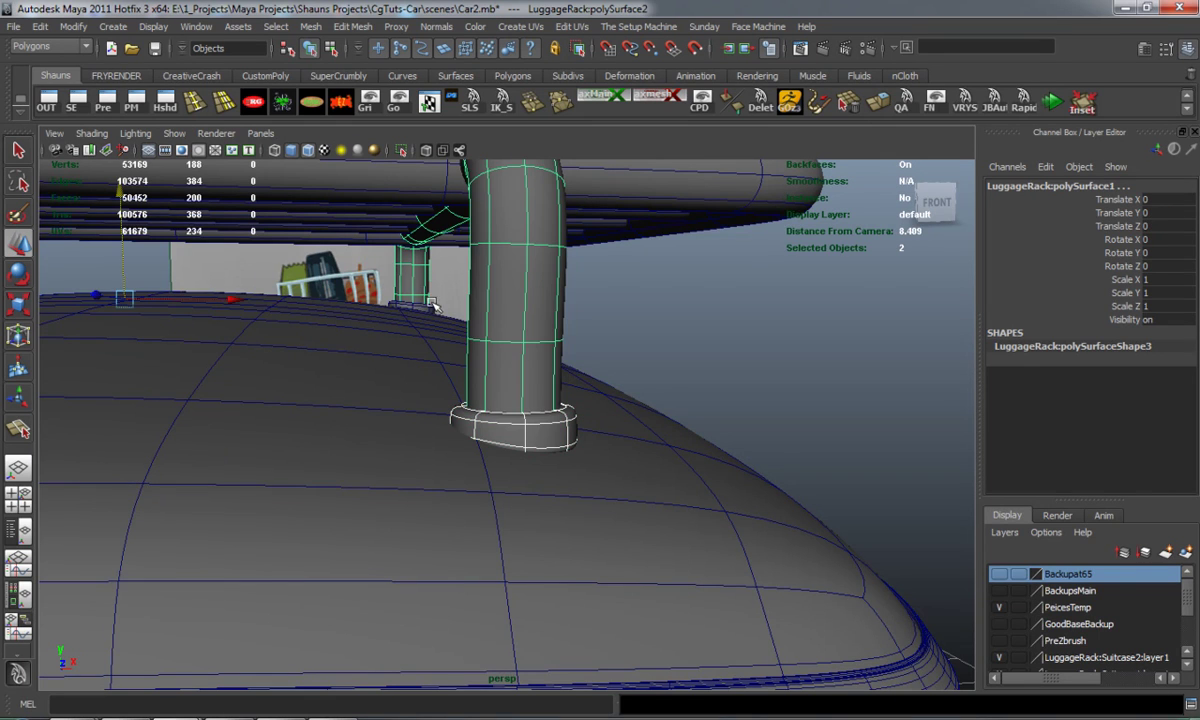
left_click(402, 290, "shift")
left_click_drag(402, 290, 562, 412, "alt")
key("ctrl+g")
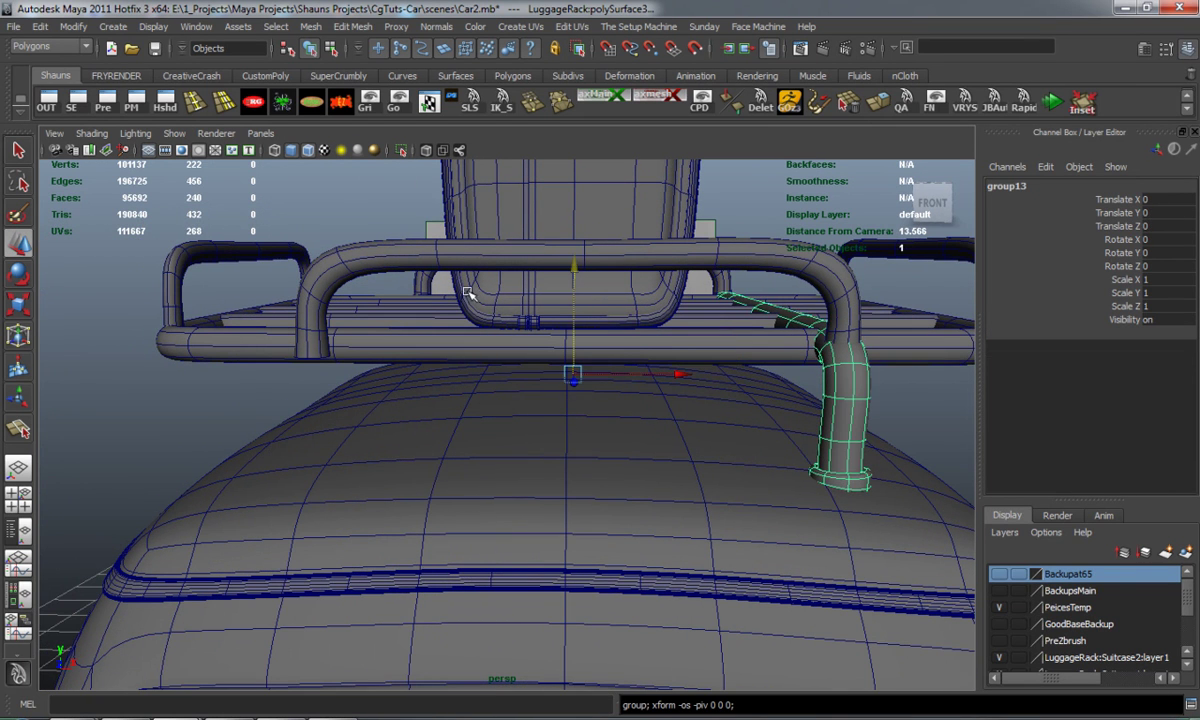
Step: Duplicate the leg group and mirror it with Scale X -1 onto the rack's opposite side at Translate X about -12.818
left_click_drag(387, 328, 489, 354, "alt")
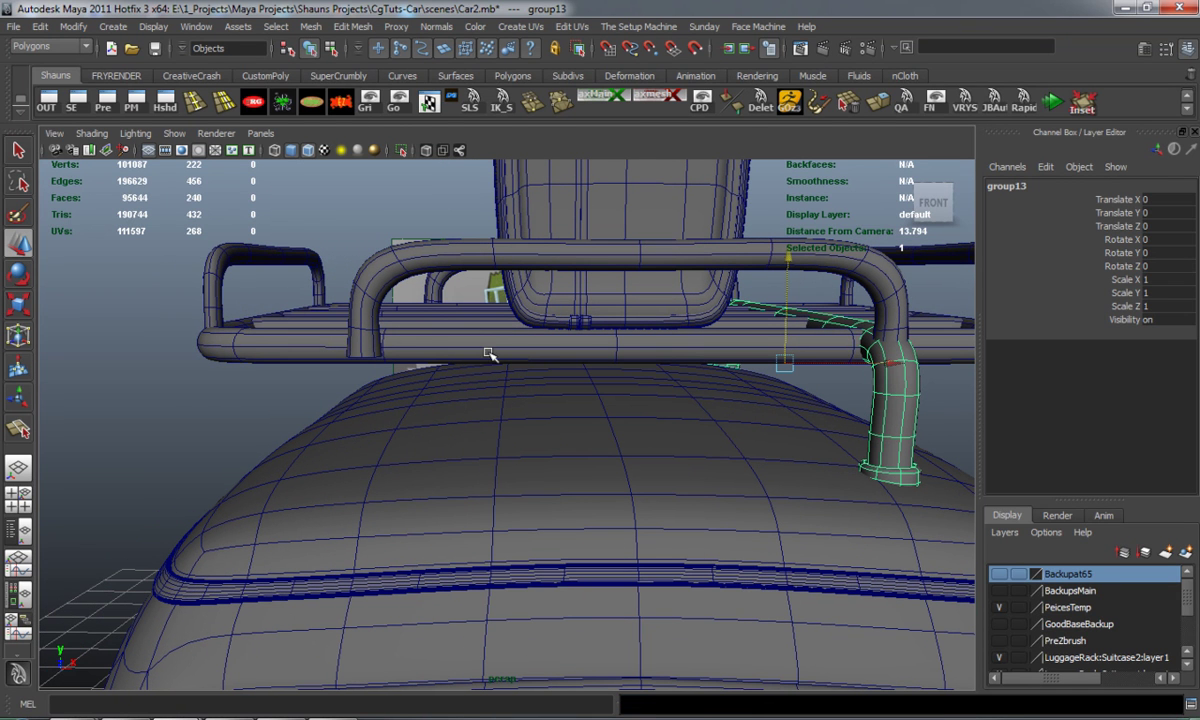
left_click_drag(883, 365, 507, 381)
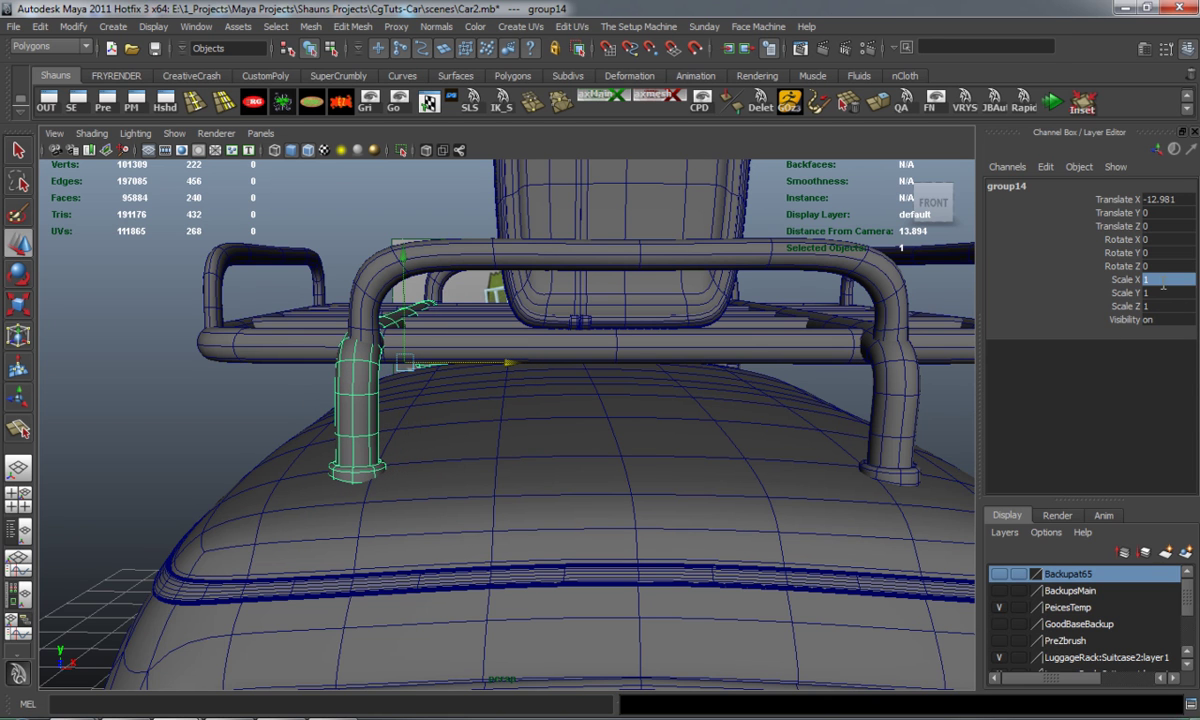
key("Return")
left_click_drag(650, 346, 565, 363, "alt")
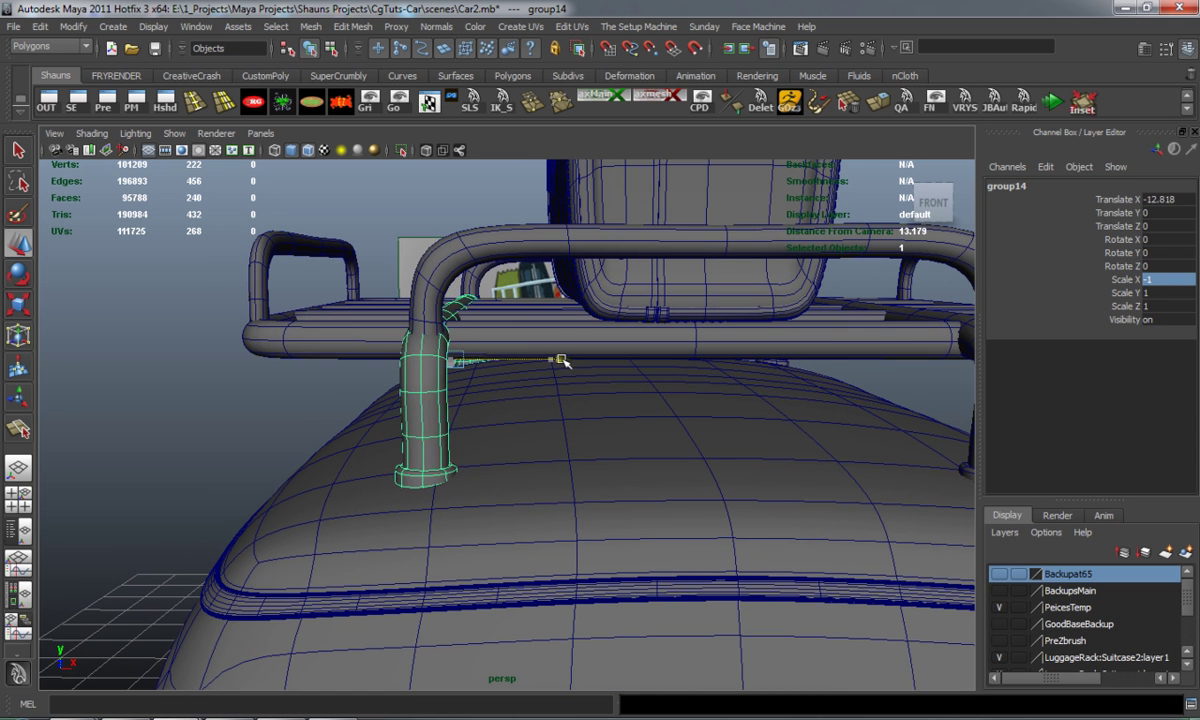
left_click(197, 403)
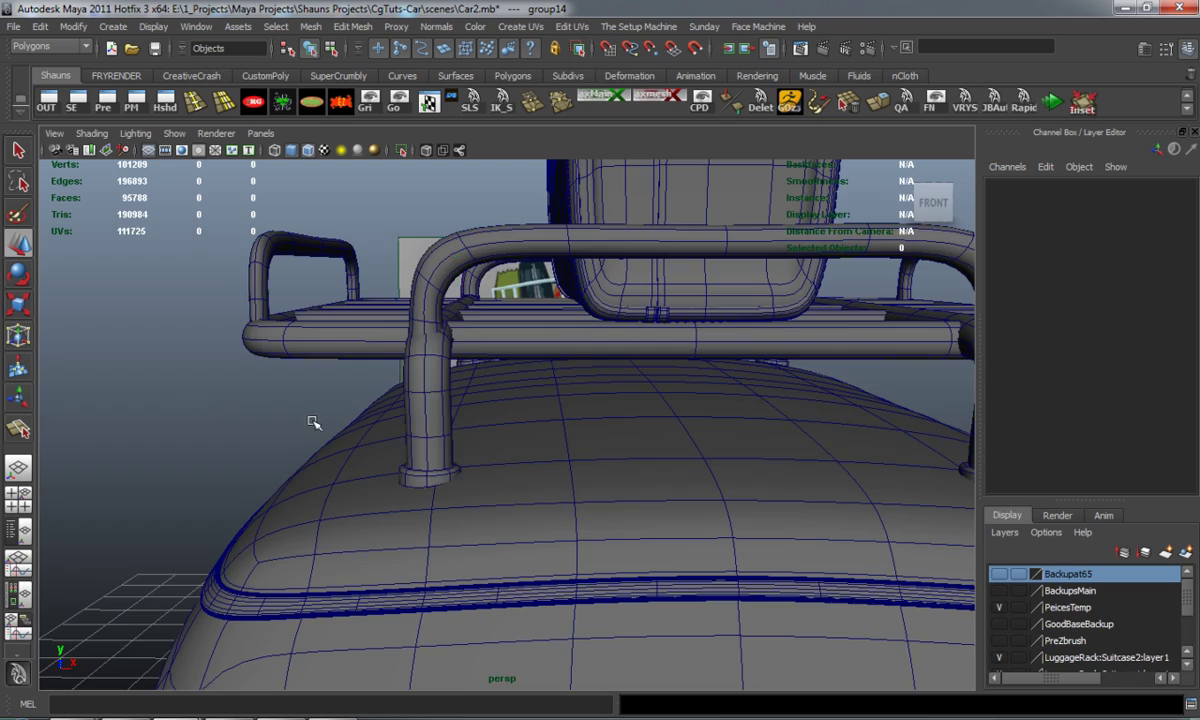
Step: Select the whole suitcase group without the rack and move it toward one side of the rack to Translate X about 7.069
scroll(380, 433, "down", 5)
left_click_drag(444, 445, 200, 470, "alt")
left_click_drag(272, 562, 458, 437, "alt")
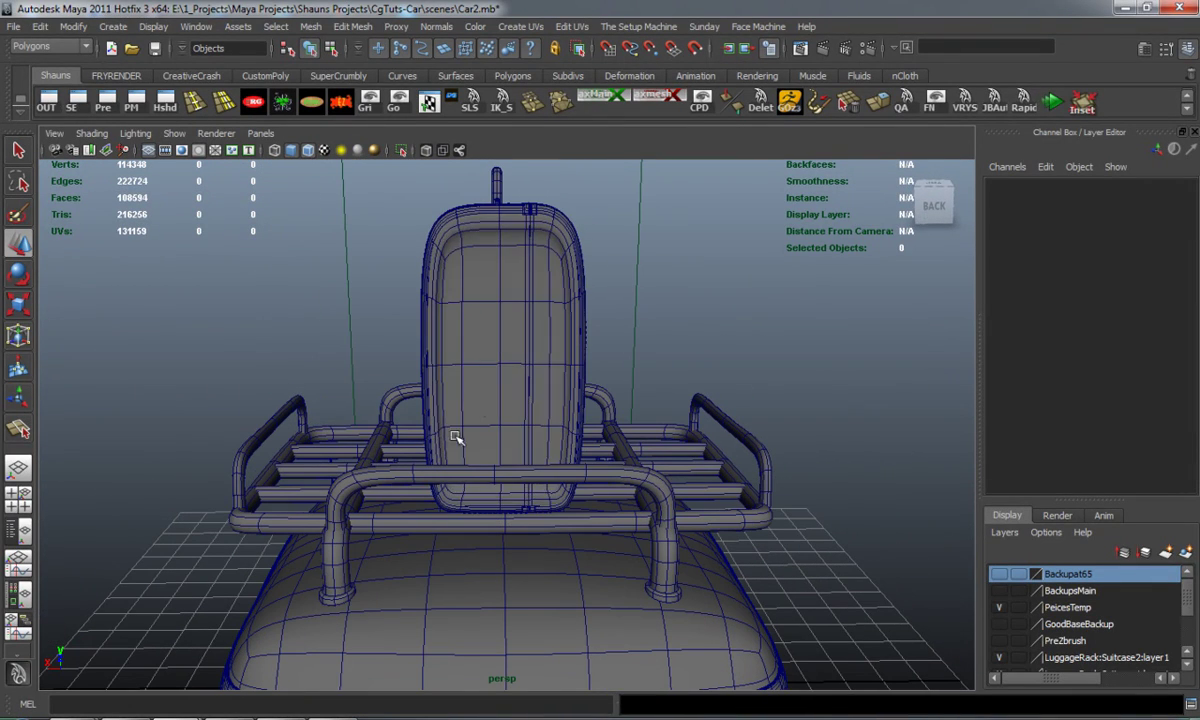
left_click(482, 422)
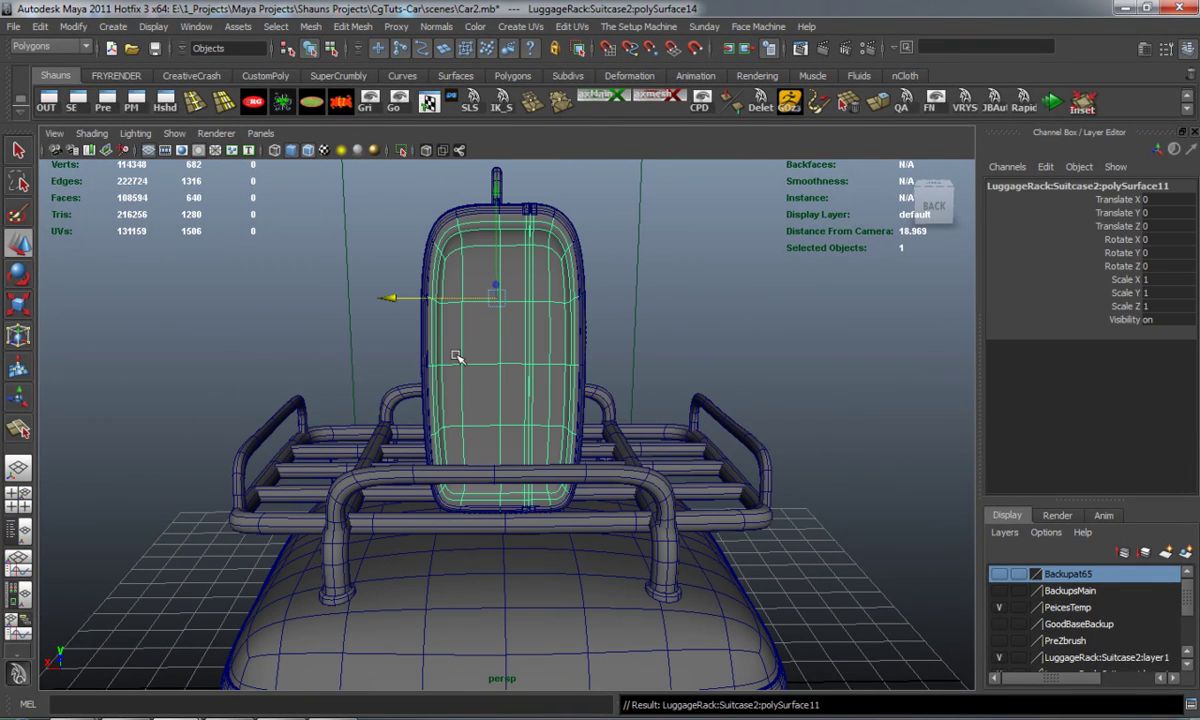
key("Up")
key("Up")
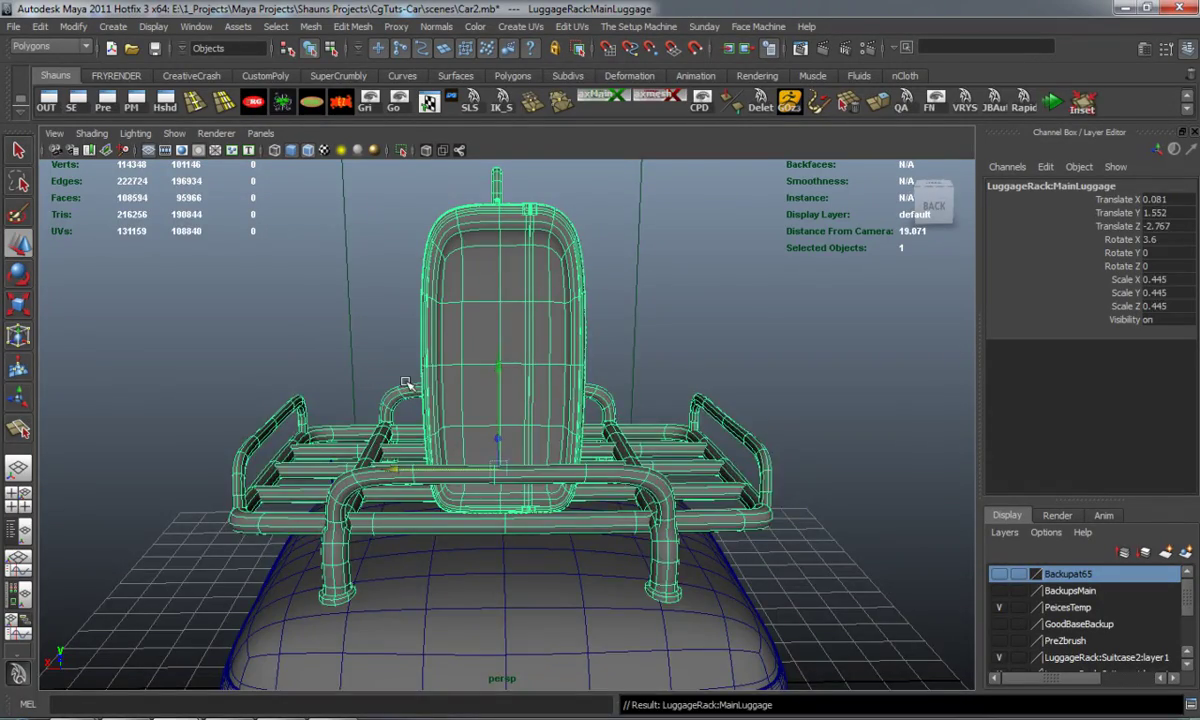
key("z")
left_click_drag(405, 383, 544, 348, "alt")
Step: Tilt the moved suitcase to about Rotate Z 6.531 so that it leans toward the rack's centre
key("e")
left_click_drag(682, 273, 655, 258)
left_click_drag(655, 258, 606, 322, "alt")
key("ctrl+z")
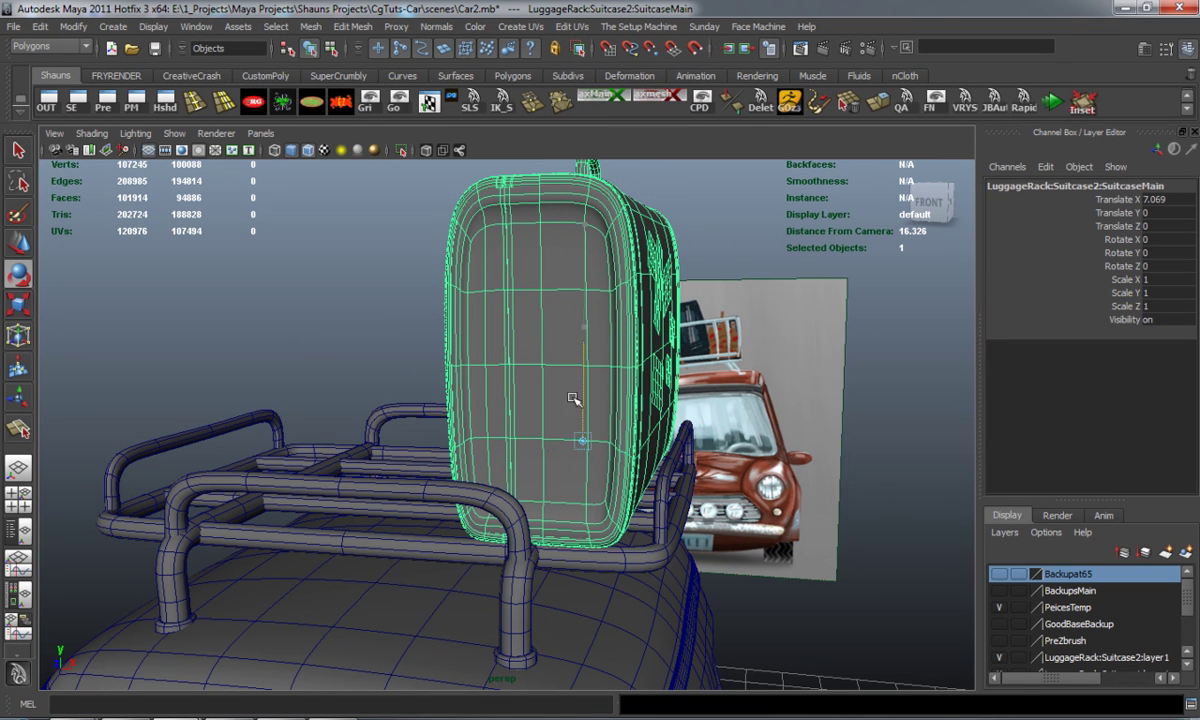
left_click_drag(548, 495, 536, 462, "alt")
left_click_drag(482, 360, 466, 441, "alt")
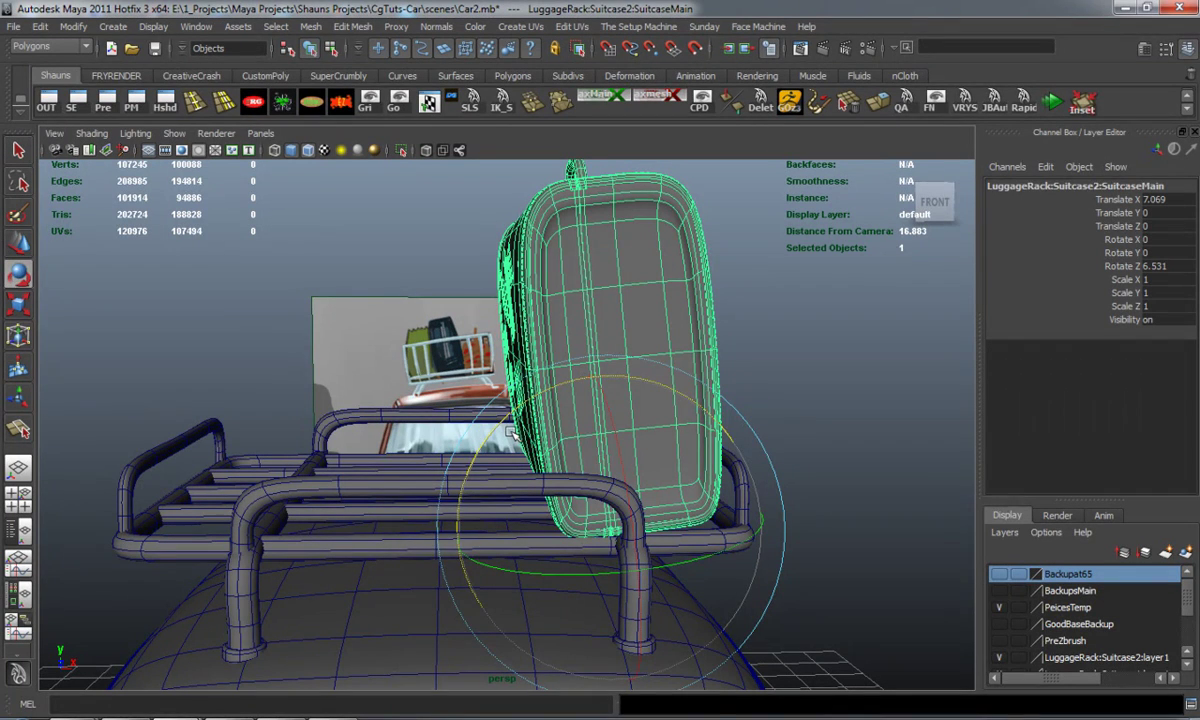
Step: Duplicate the suitcase to the rack's centre at Translate X about 0.042 and rotate the copy nearly upright, to about Rotate Z 0.451
key("ctrl+d")
left_click_drag(705, 508, 543, 516)
key("e")
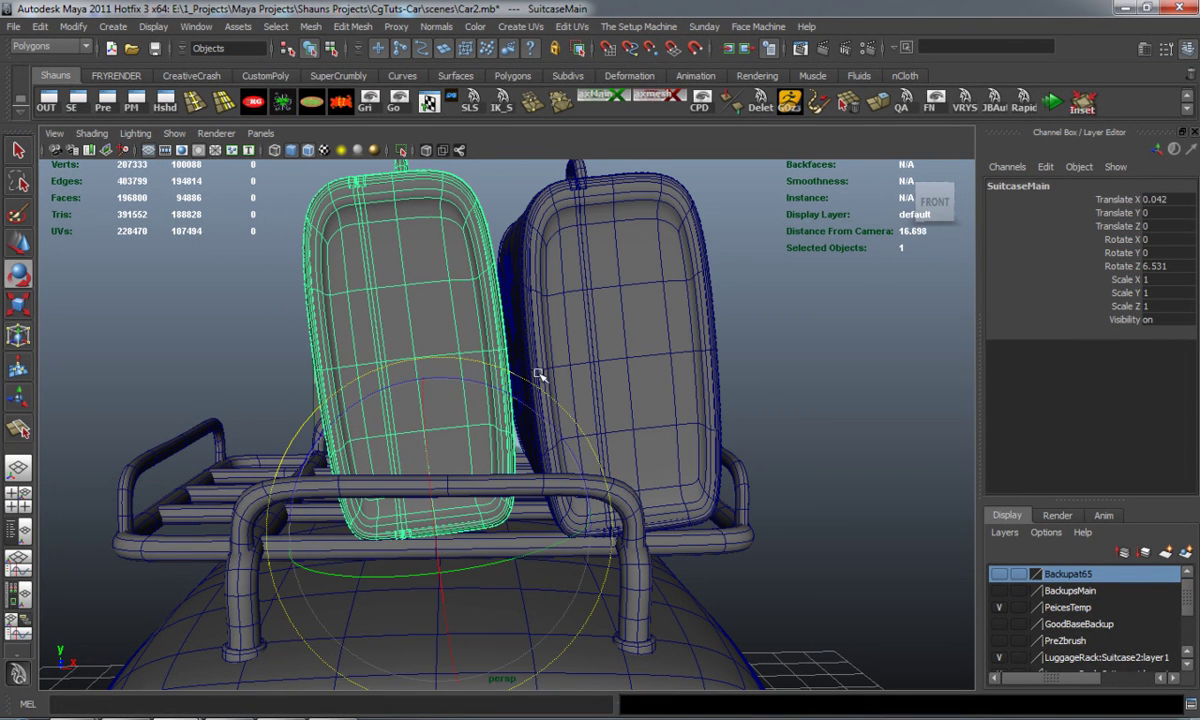
left_click_drag(558, 415, 582, 438)
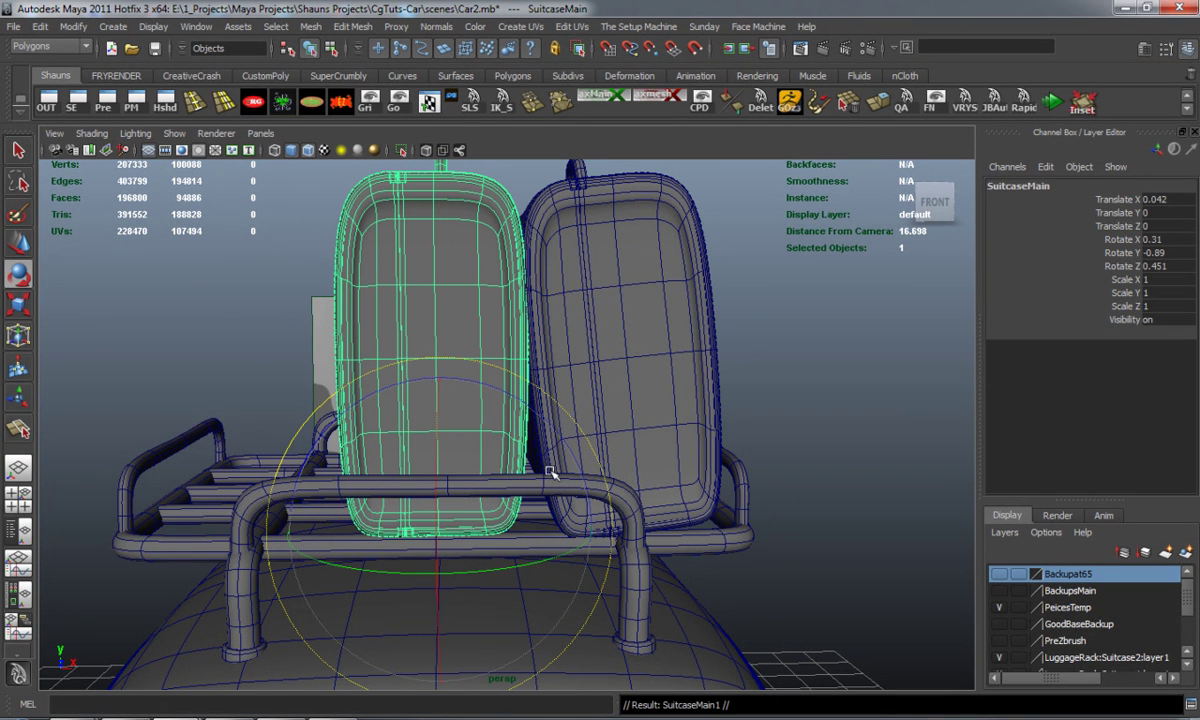
Step: Duplicate the centre suitcase to the rack's empty side at Translate X about -7.329 and tilt it inward to about Rotate Z -7.324
key("w")
left_click_drag(512, 490, 370, 520)
key("e")
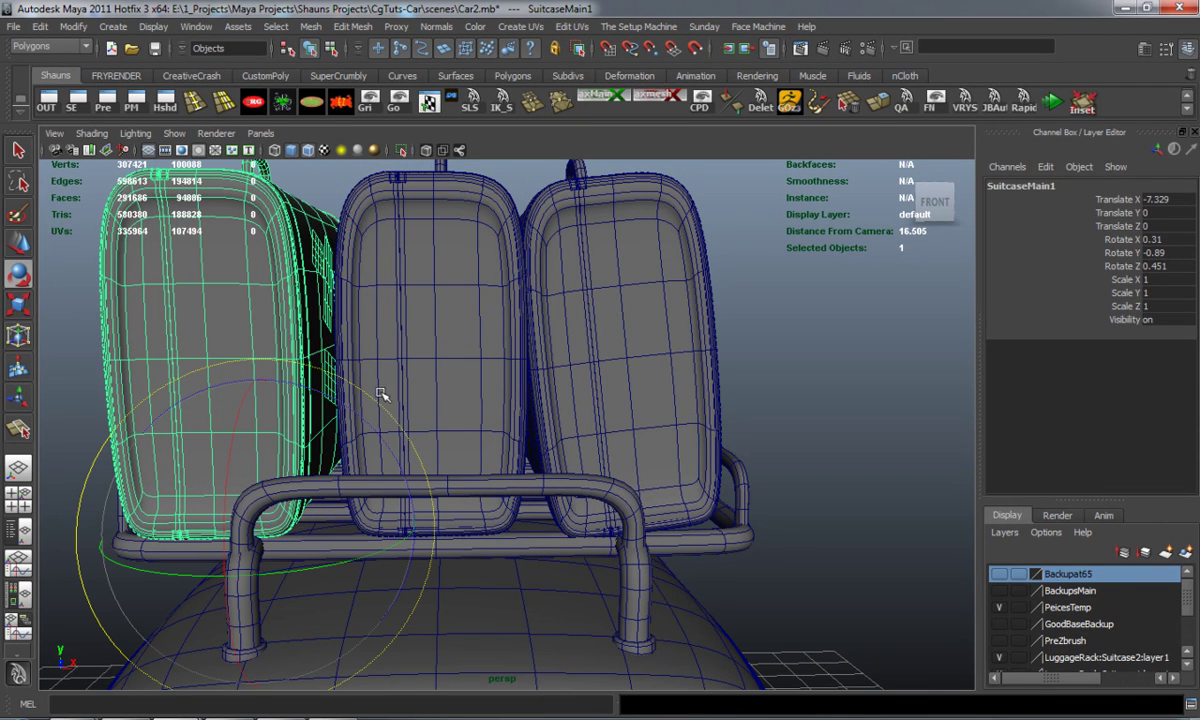
left_click_drag(397, 421, 411, 440)
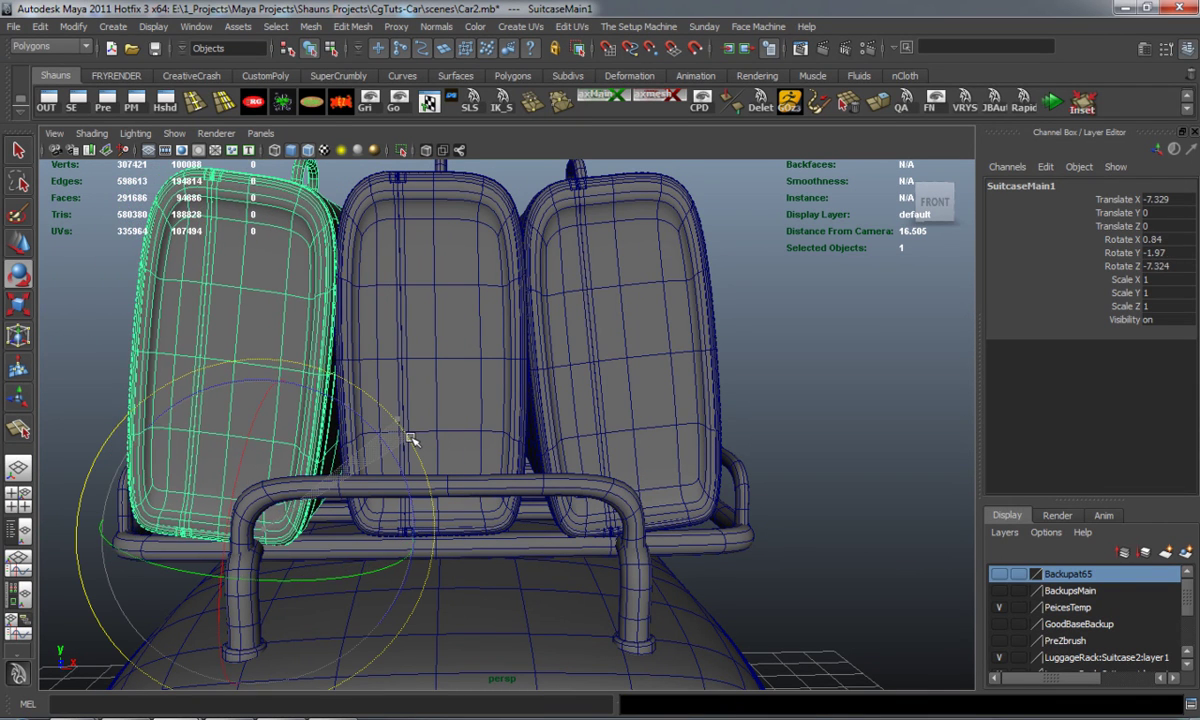
left_click(781, 394)
scroll(499, 452, "down", 8)
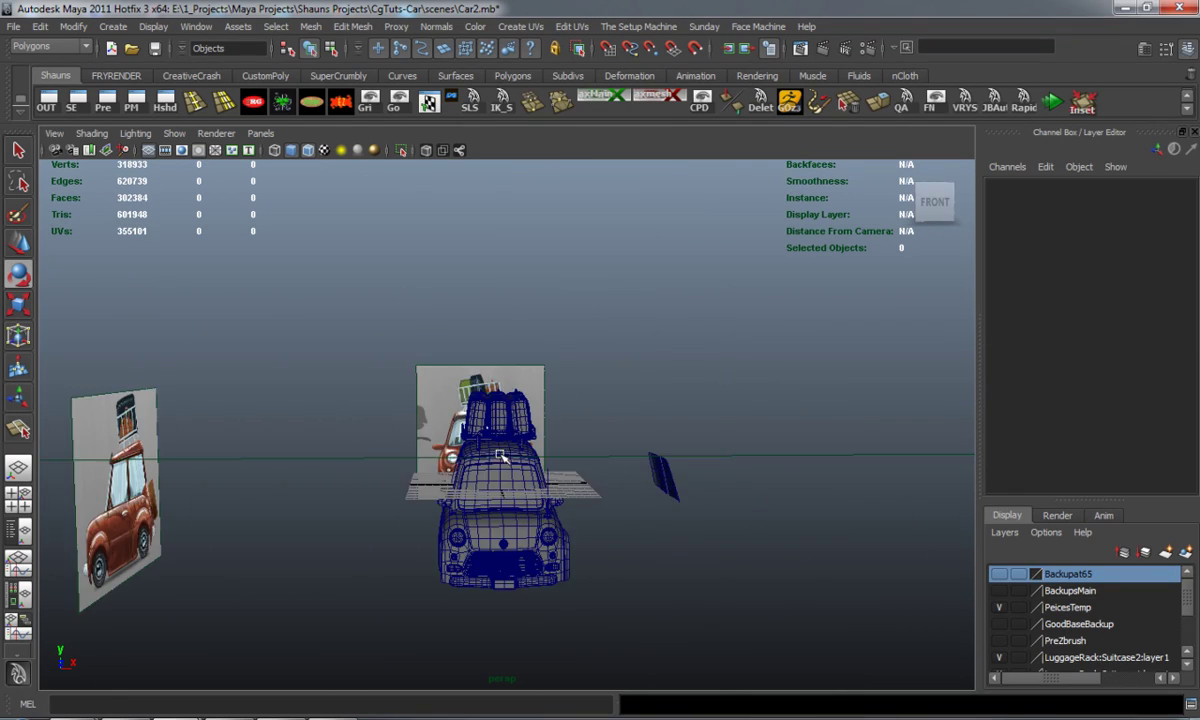
scroll(500, 455, "up", 1)
middle_click_drag(500, 455, 498, 412, "alt")
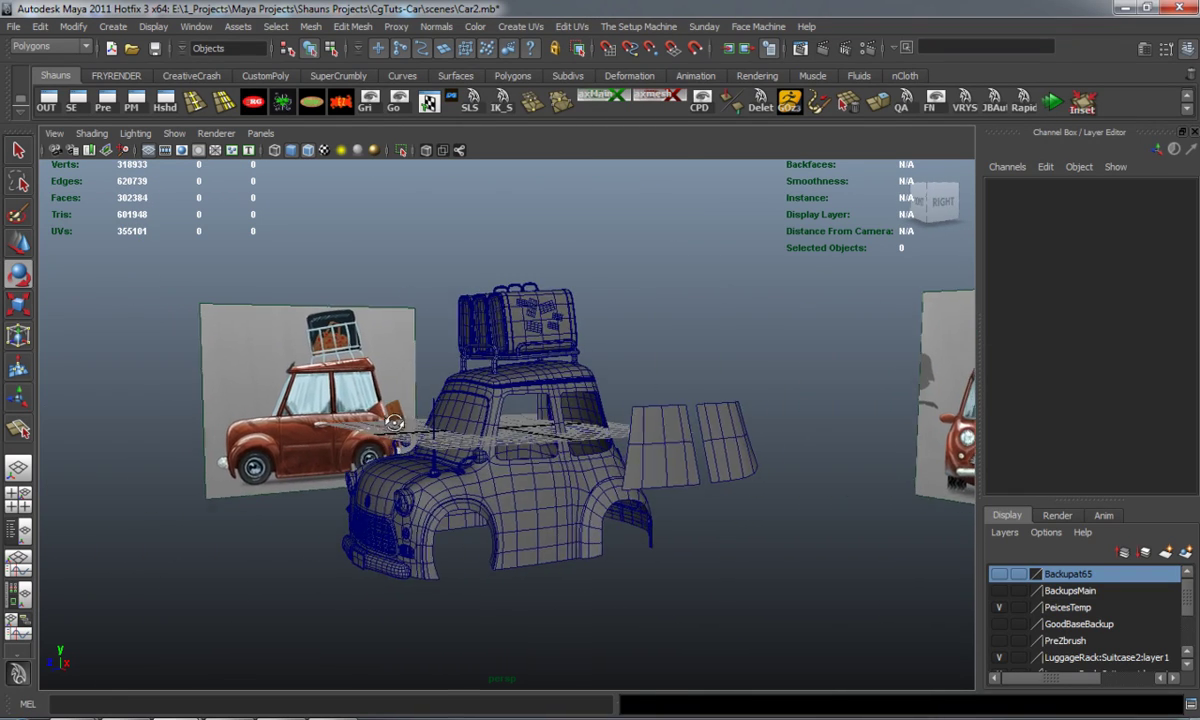